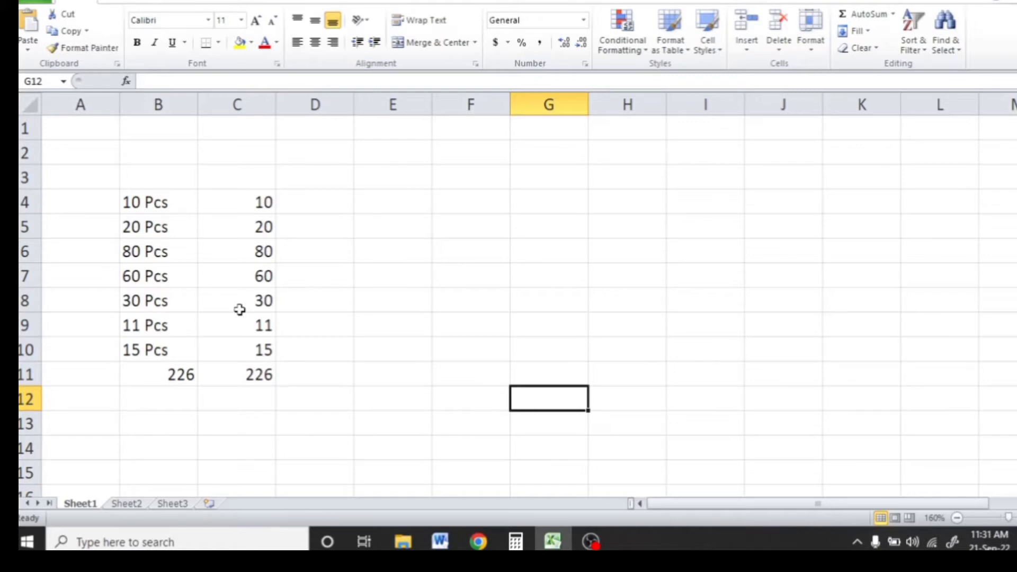
Step: Examine the Pcs entries in column B, the plain numbers in column C and the total formula in B11
{"action": "left_click", "coordinate": [168, 199]}
{"action": "left_click", "coordinate": [163, 225]}
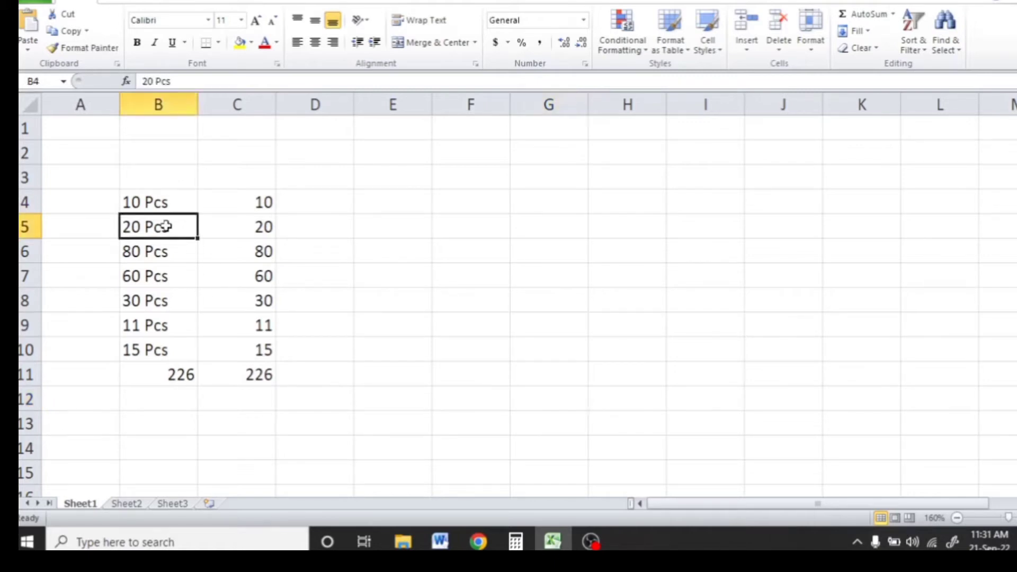
{"action": "left_click", "coordinate": [164, 255]}
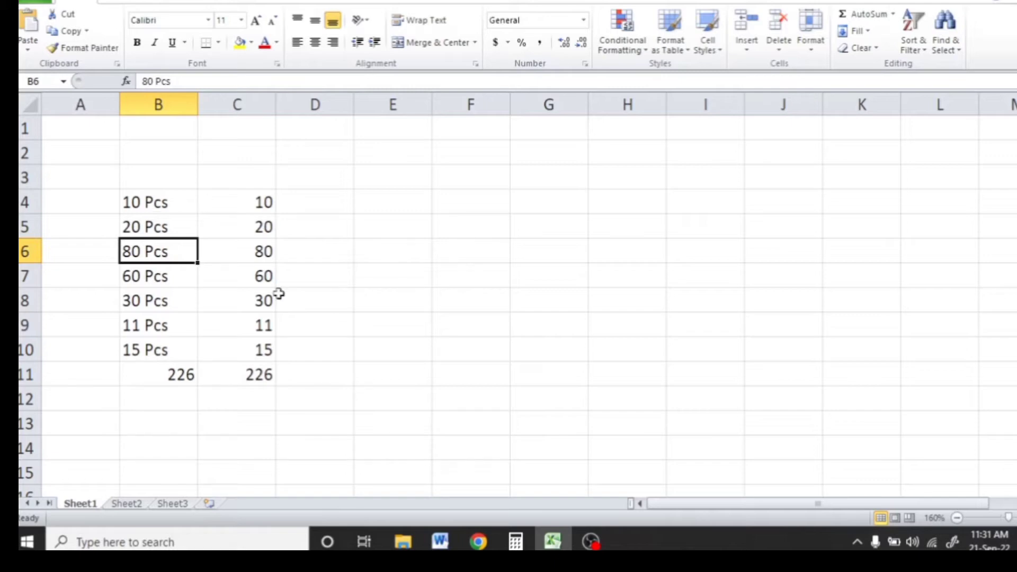
{"action": "left_click_drag", "start_coordinate": [271, 206], "coordinate": [279, 355]}
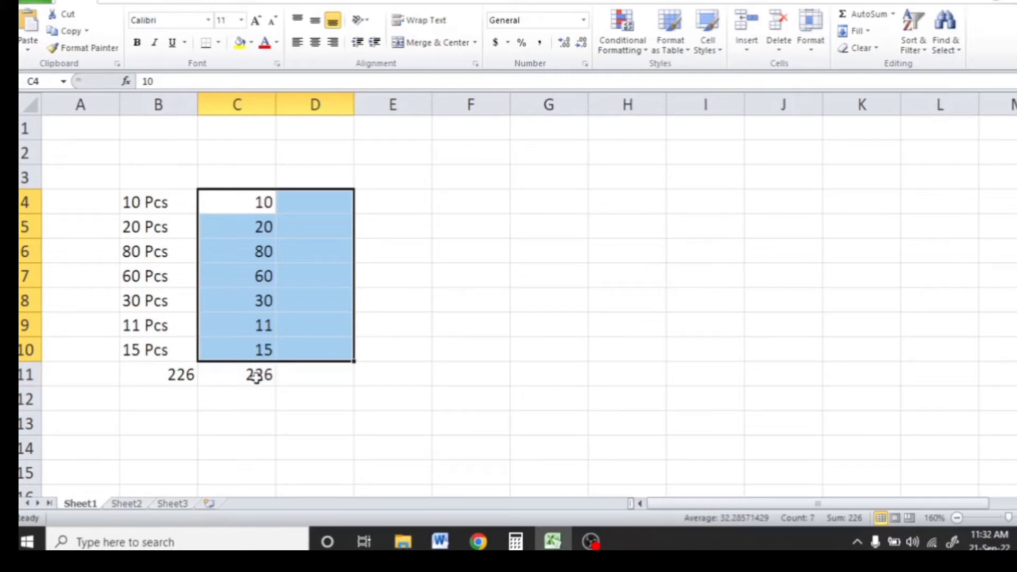
{"action": "left_click_drag", "start_coordinate": [166, 204], "coordinate": [189, 379]}
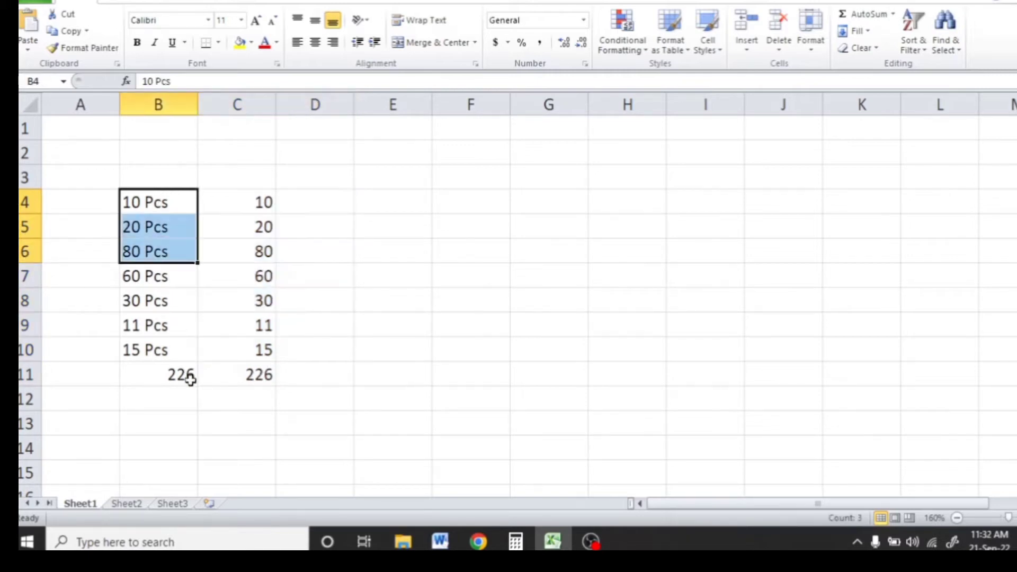
{"action": "left_click", "coordinate": [189, 380]}
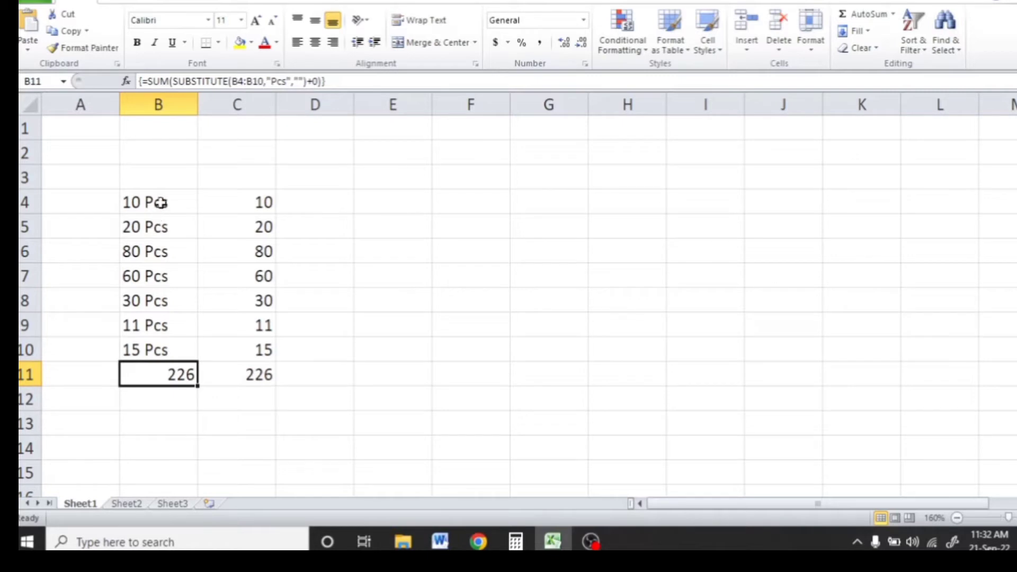
{"action": "left_click_drag", "start_coordinate": [161, 203], "coordinate": [164, 352]}
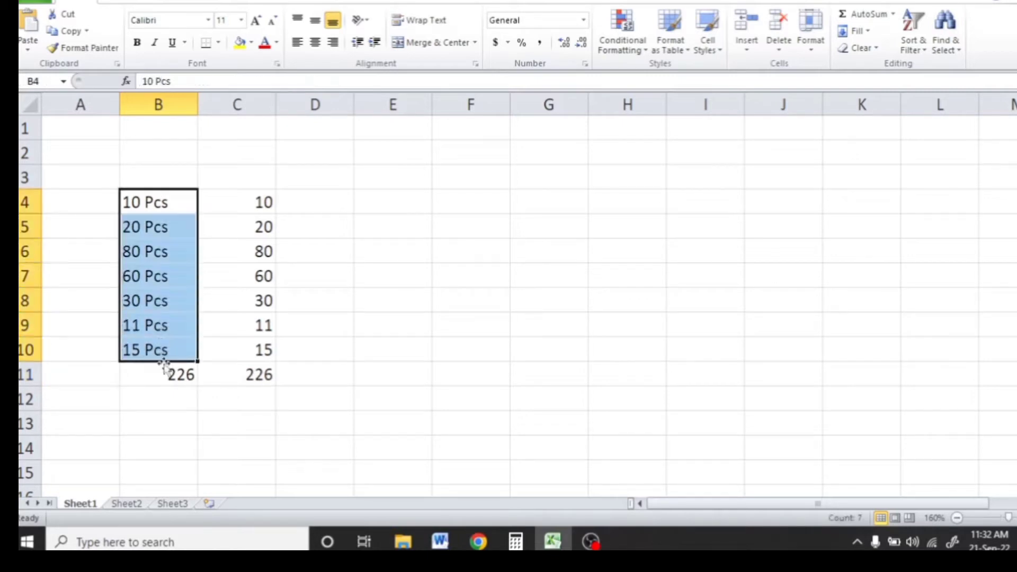
{"action": "left_click", "coordinate": [390, 357]}
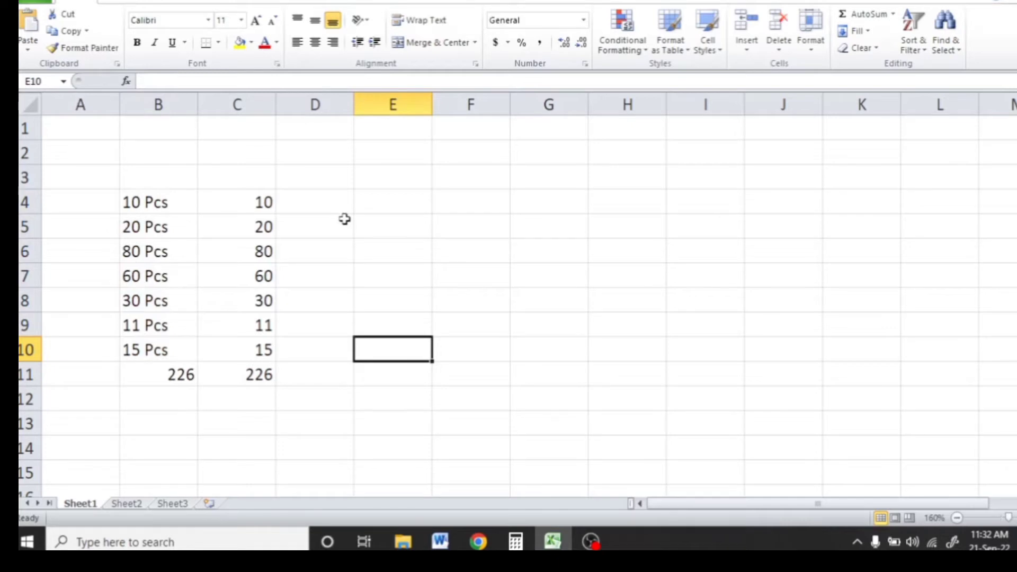
Step: Enter the text entries 10 Pcs and 20 Pcs in cells E4 and E5
{"action": "left_click", "coordinate": [389, 205]}
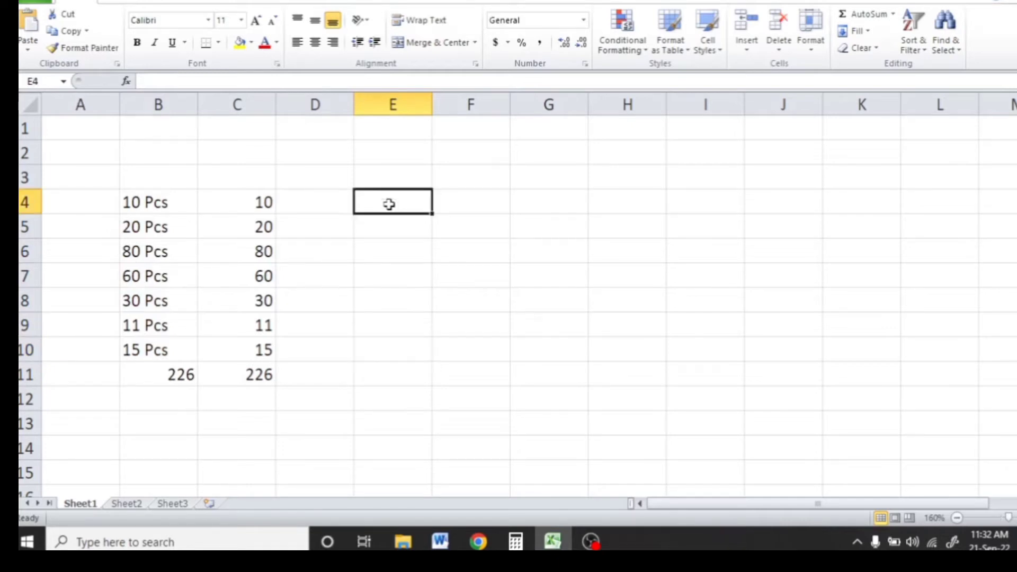
{"action": "type", "text": "10 "}
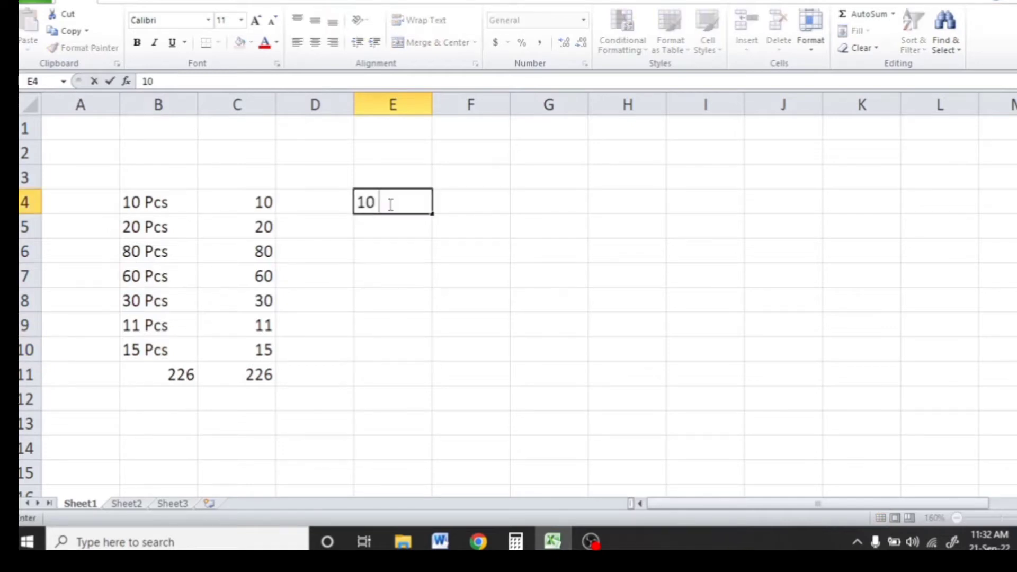
{"action": "type", "text": "Pcs"}
{"action": "key", "text": "Return"}
{"action": "type", "text": "20 Pcs"}
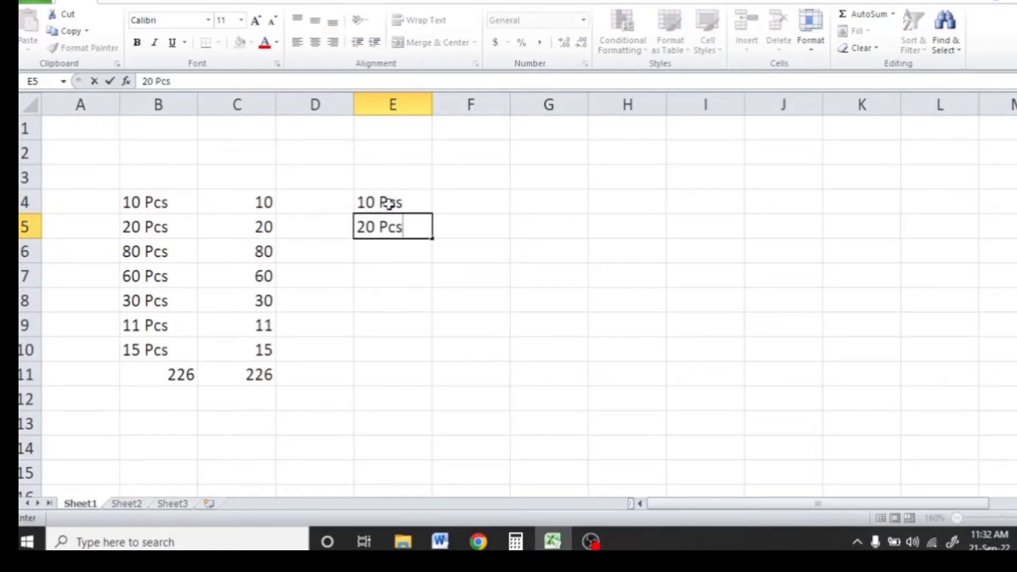
{"action": "key", "text": "Return"}
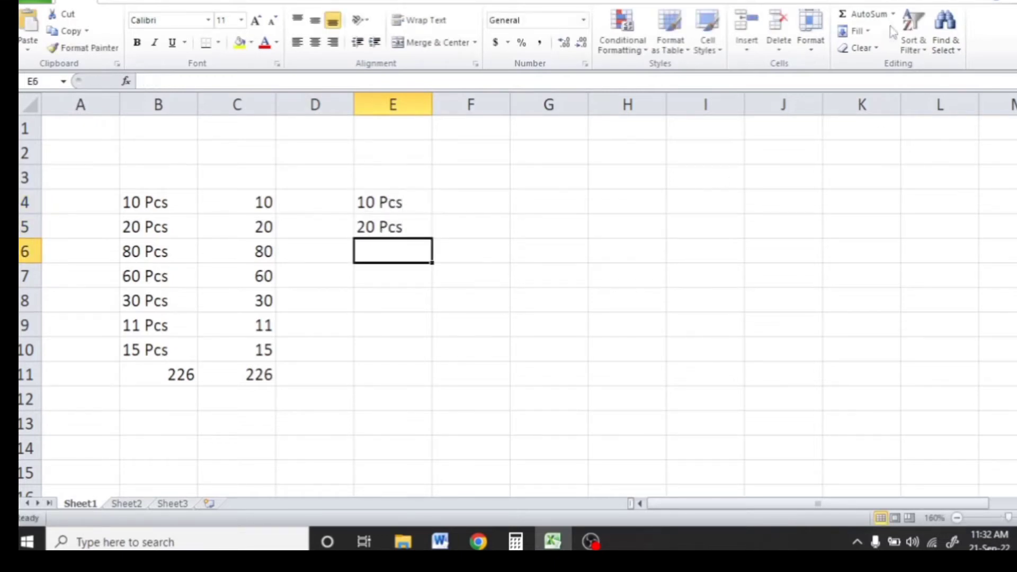
Step: Try to total the Pcs entries in E4:E5 with AutoSum in cell E6
{"action": "left_click", "coordinate": [883, 16]}
{"action": "left_click_drag", "start_coordinate": [389, 201], "coordinate": [393, 228]}
{"action": "key", "text": "Return"}
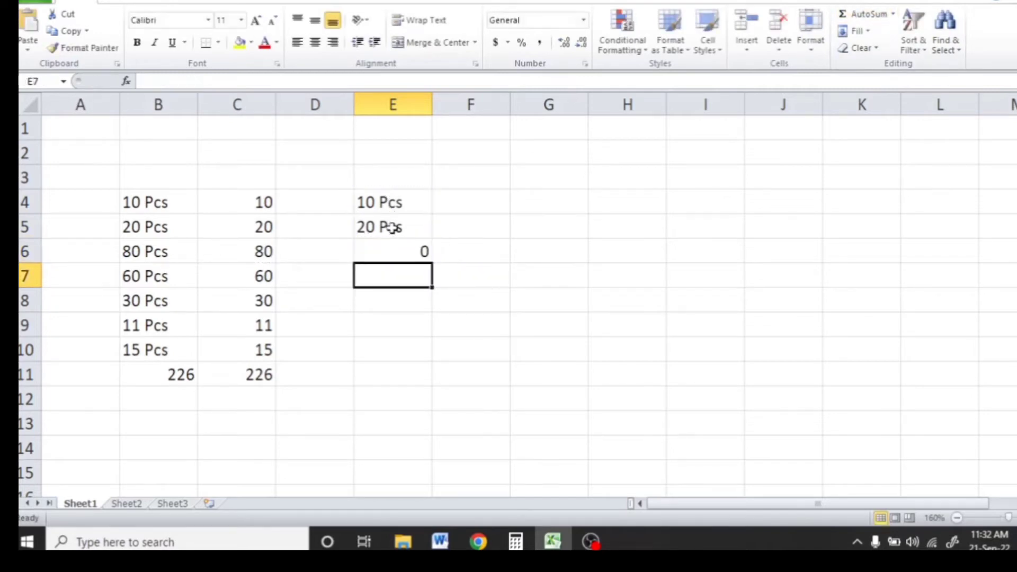
Step: Clear the trial sum in E6 and the Pcs entries in E4:E5
{"action": "left_click", "coordinate": [410, 253]}
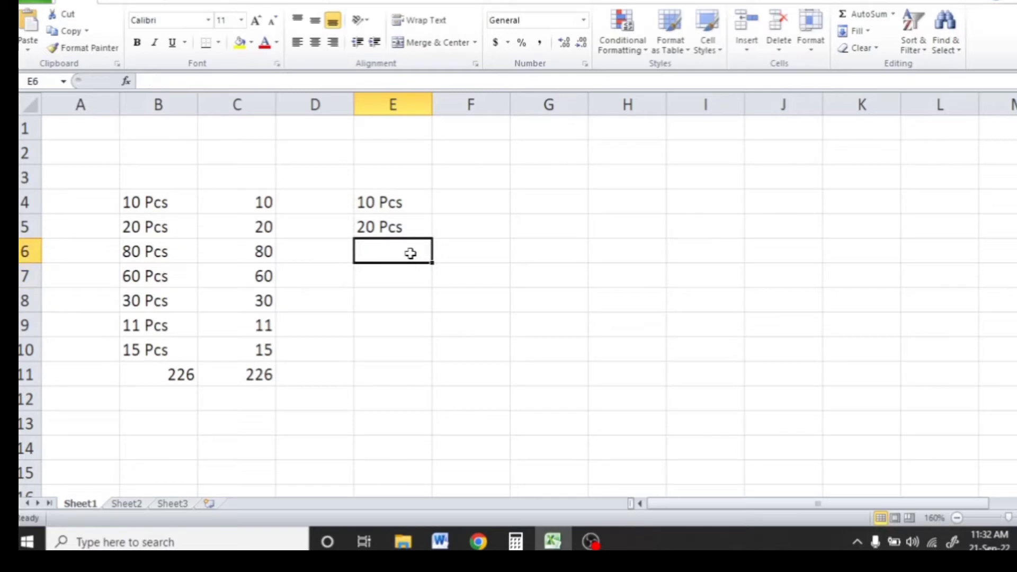
{"action": "left_click_drag", "start_coordinate": [384, 198], "coordinate": [390, 226]}
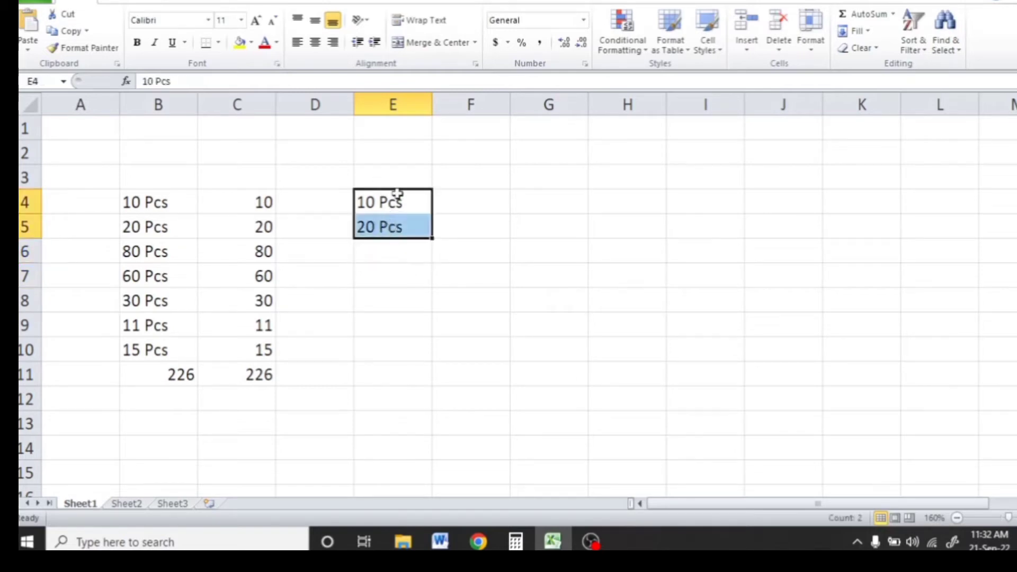
{"action": "key", "text": "Delete"}
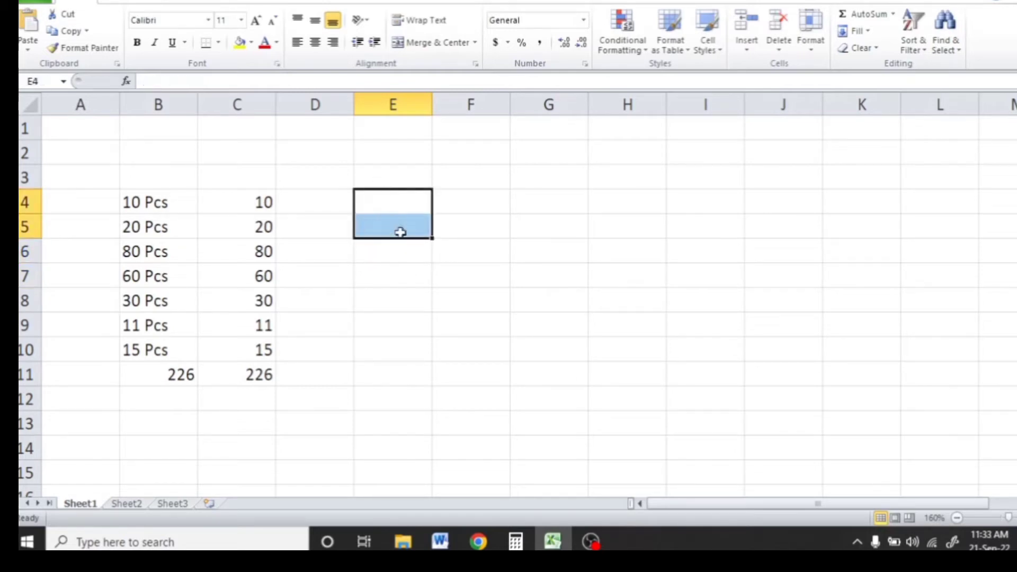
Step: Apply the custom number format # "Tk" to cell E4
{"action": "left_click", "coordinate": [405, 204]}
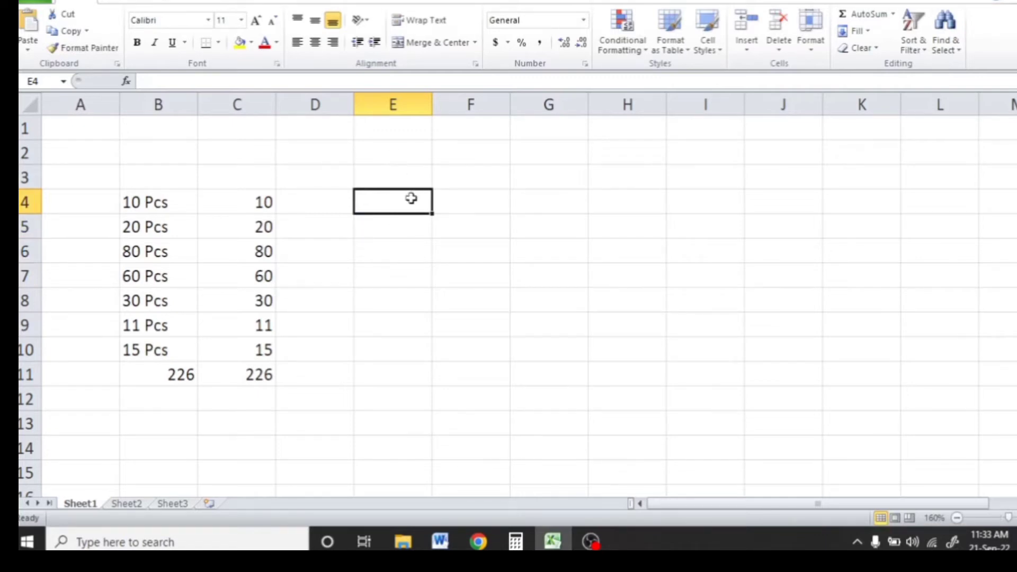
{"action": "right_click", "coordinate": [381, 198]}
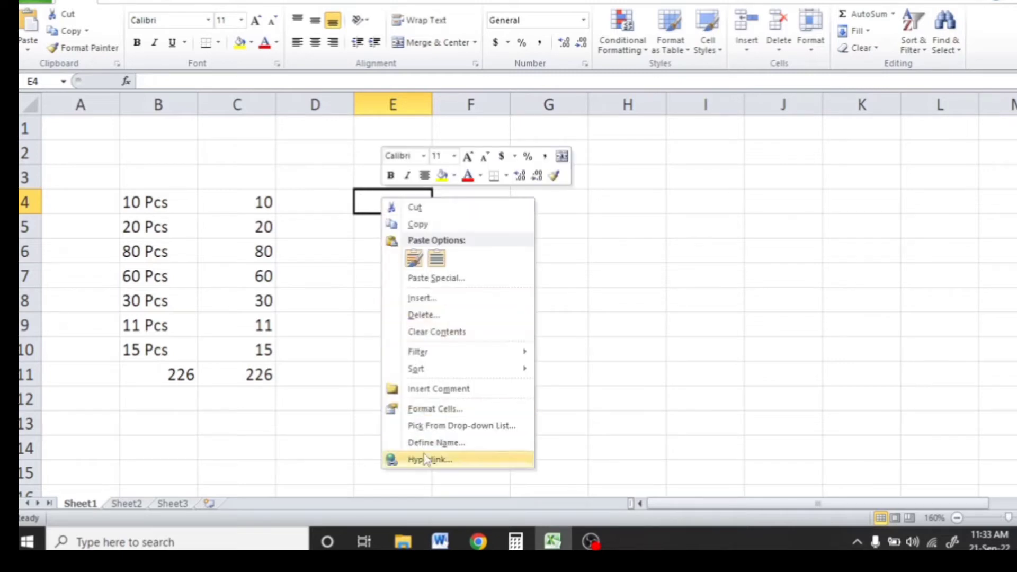
{"action": "left_click", "coordinate": [430, 409]}
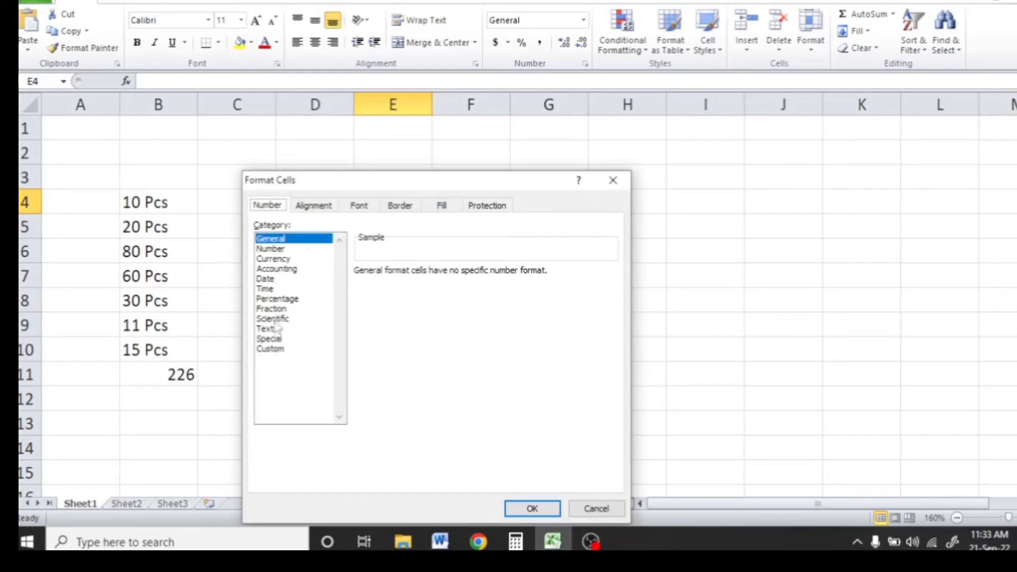
{"action": "left_click", "coordinate": [281, 350]}
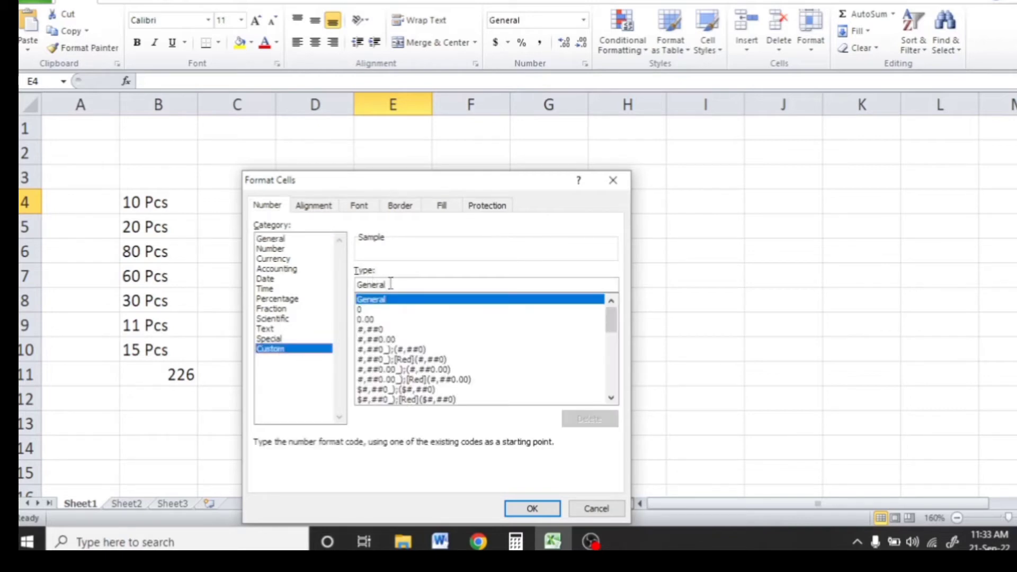
{"action": "left_click_drag", "start_coordinate": [389, 285], "coordinate": [352, 286]}
{"action": "key", "text": "BackSpace"}
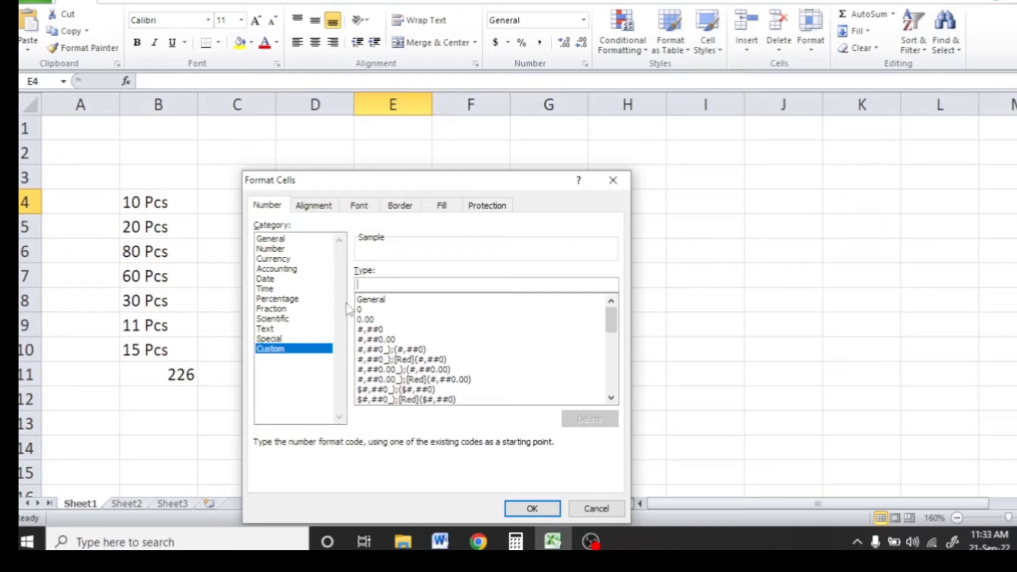
{"action": "type", "text": "#"}
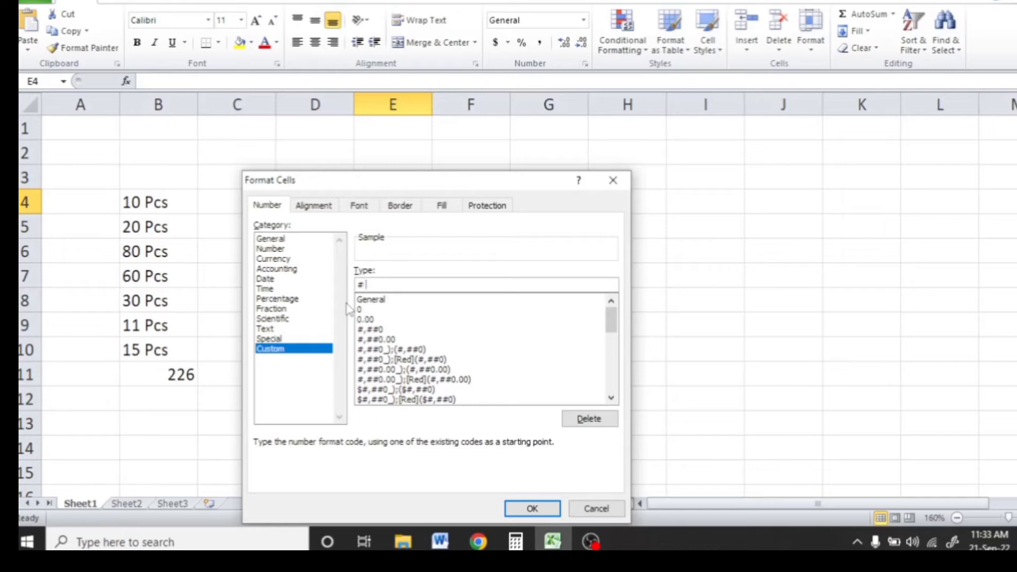
{"action": "type", "text": "\""}
{"action": "type", "text": "Tk\""}
{"action": "key", "text": "Return"}
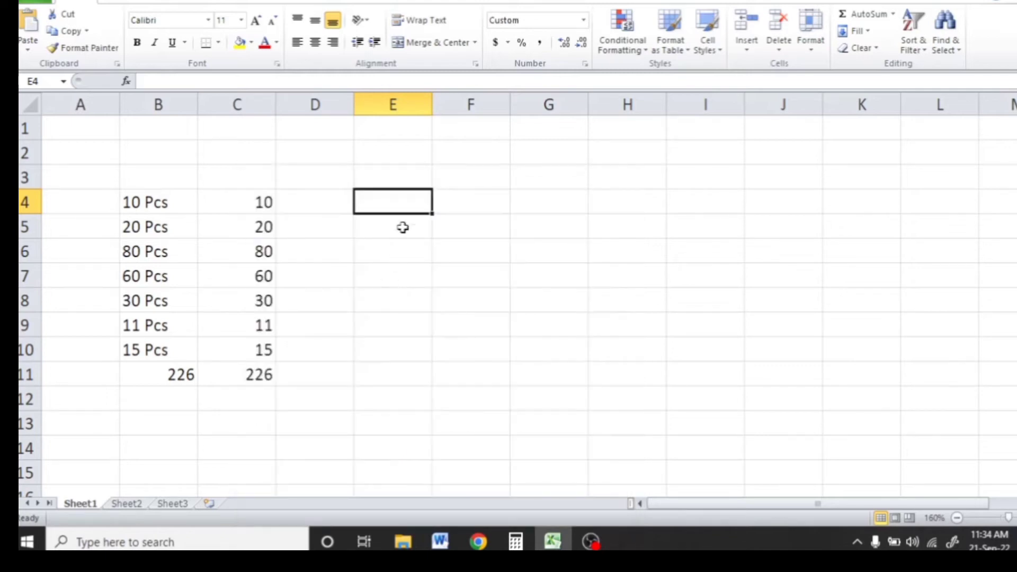
Step: Test the Tk format by entering 10 in cell E4 twice, clearing the cell each time
{"action": "type", "text": "10"}
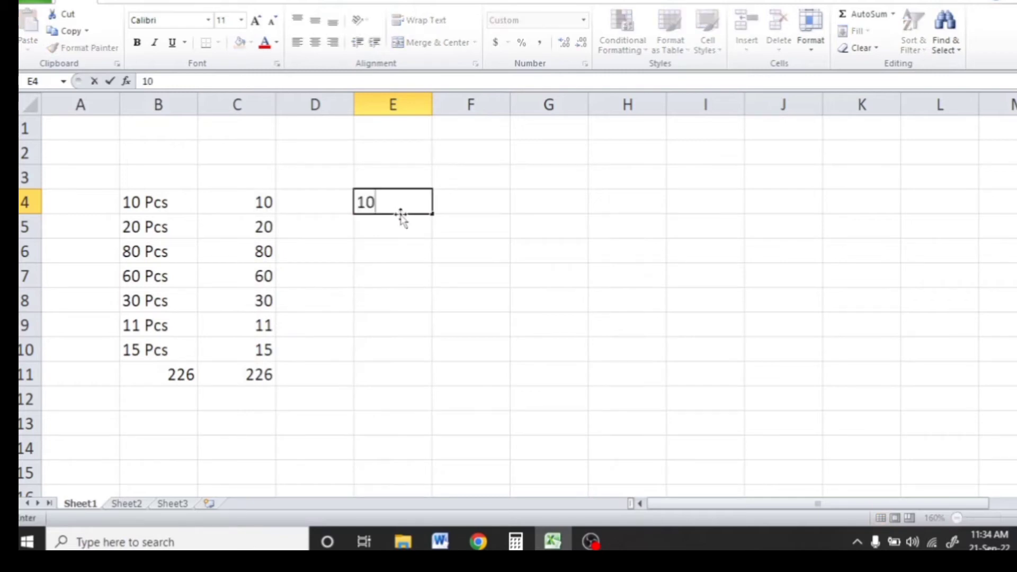
{"action": "key", "text": "Return"}
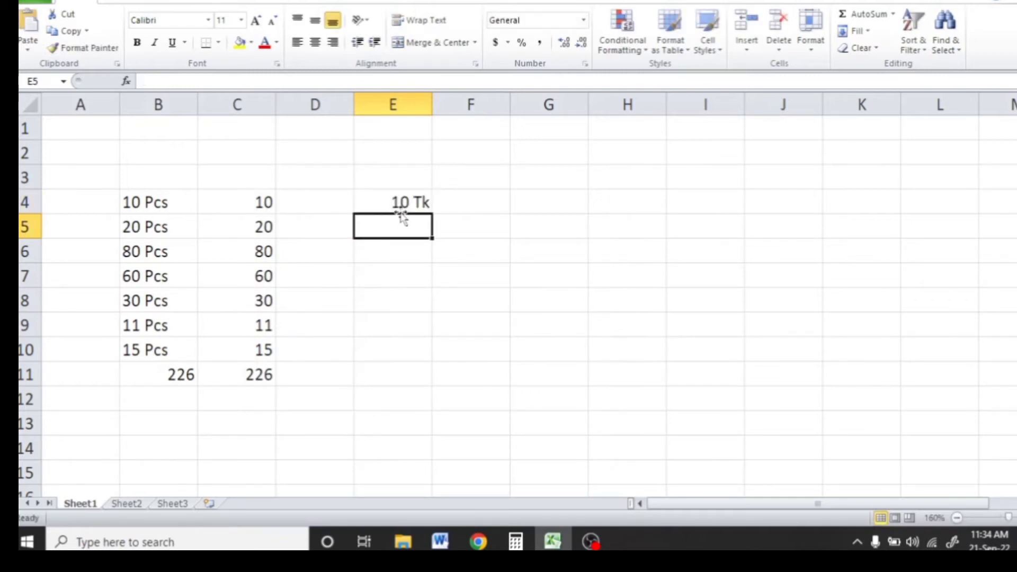
{"action": "left_click", "coordinate": [408, 203]}
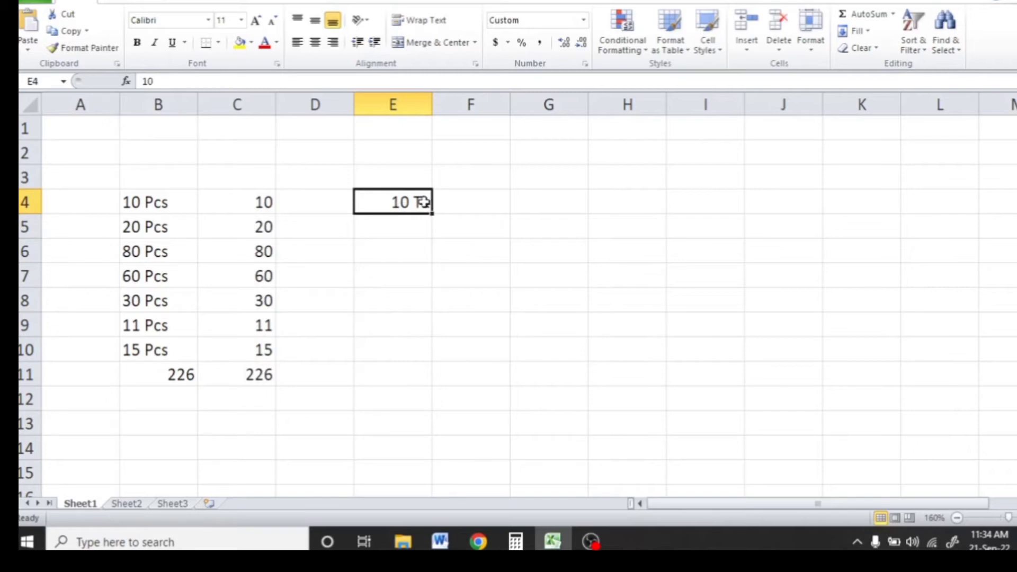
{"action": "key", "text": "Delete"}
{"action": "type", "text": "10"}
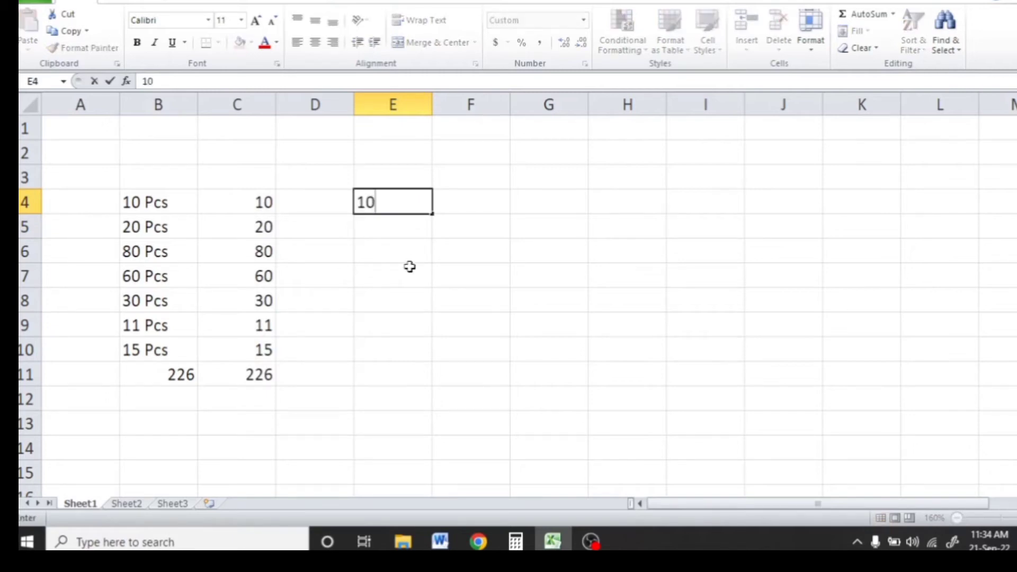
{"action": "key", "text": "Return"}
{"action": "left_click", "coordinate": [410, 204]}
{"action": "key", "text": "Delete"}
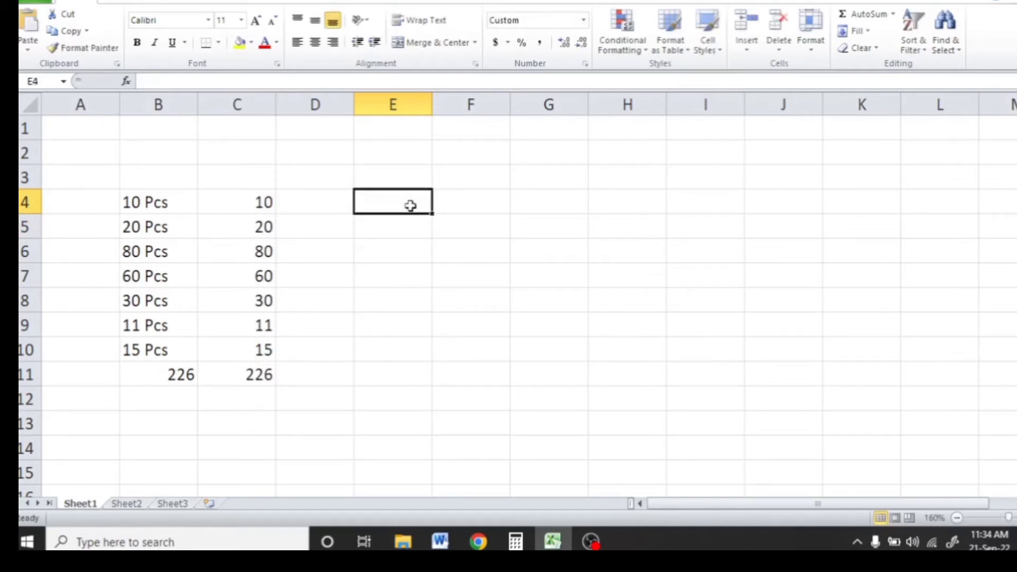
Step: Fill the Tk format from E4 down to E9 and enter the numbers 1 through 6 in E4:E9
{"action": "left_click_drag", "start_coordinate": [435, 214], "coordinate": [437, 337]}
{"action": "left_click", "coordinate": [398, 212]}
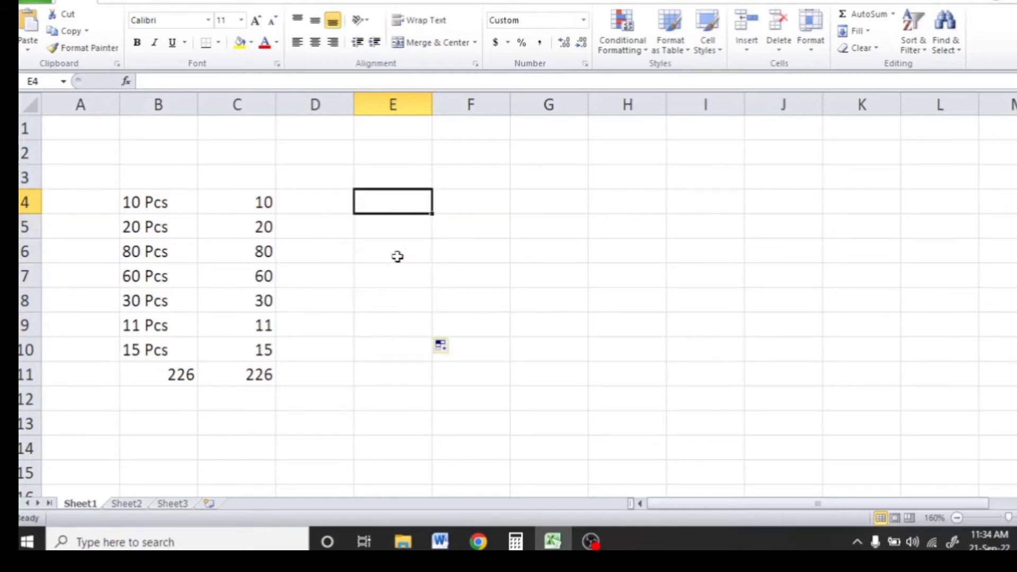
{"action": "type", "text": "1"}
{"action": "key", "text": "Return"}
{"action": "type", "text": "2"}
{"action": "key", "text": "Return"}
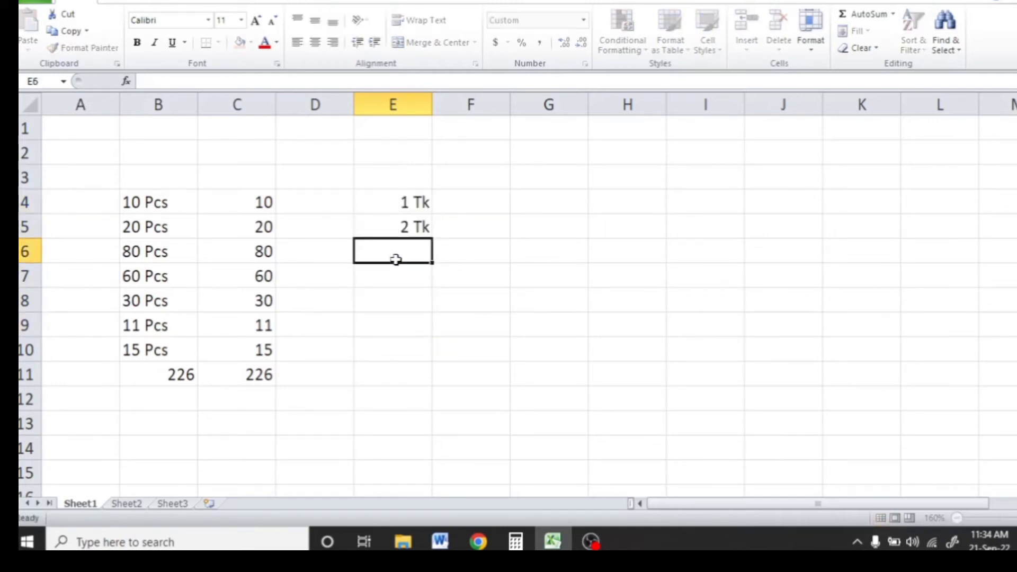
{"action": "type", "text": "3"}
{"action": "key", "text": "Return"}
{"action": "type", "text": "4"}
{"action": "key", "text": "Return"}
{"action": "type", "text": "5"}
{"action": "key", "text": "Return"}
{"action": "type", "text": "6"}
{"action": "key", "text": "Return"}
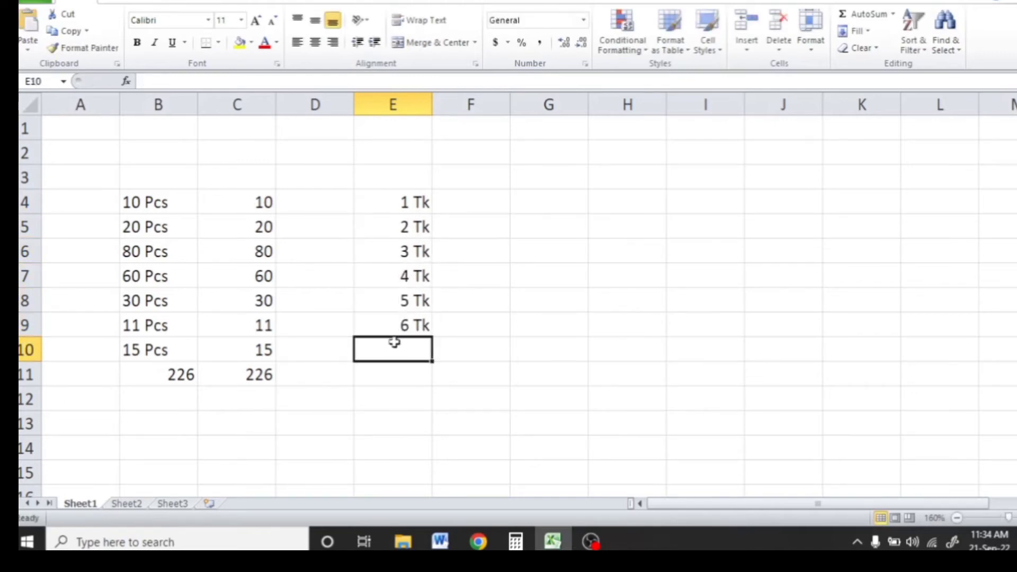
Step: Total E4:E10 in cell E11 with AutoSum, and check the underlying contents of E11 and E4
{"action": "left_click", "coordinate": [397, 375]}
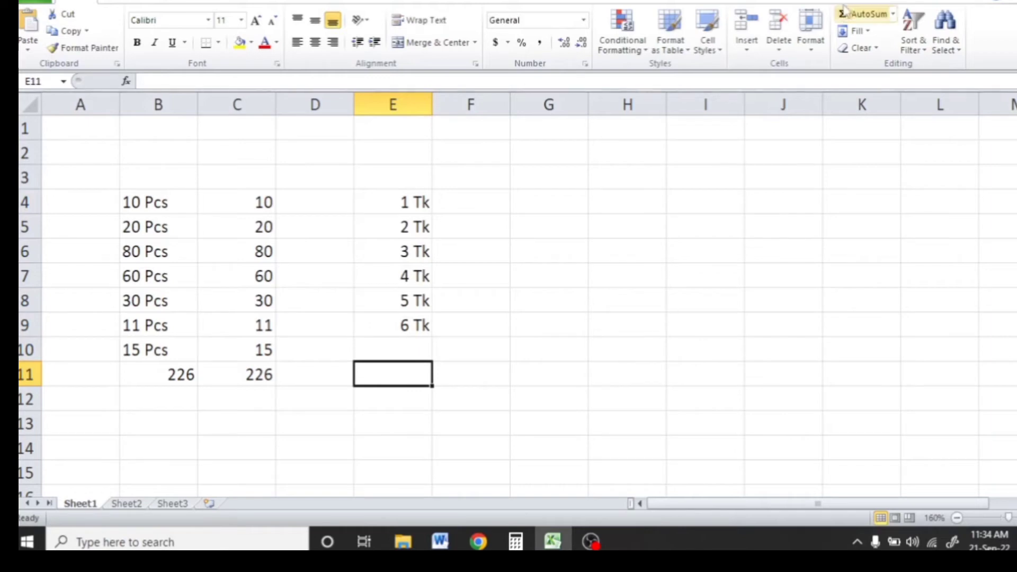
{"action": "left_click", "coordinate": [867, 19]}
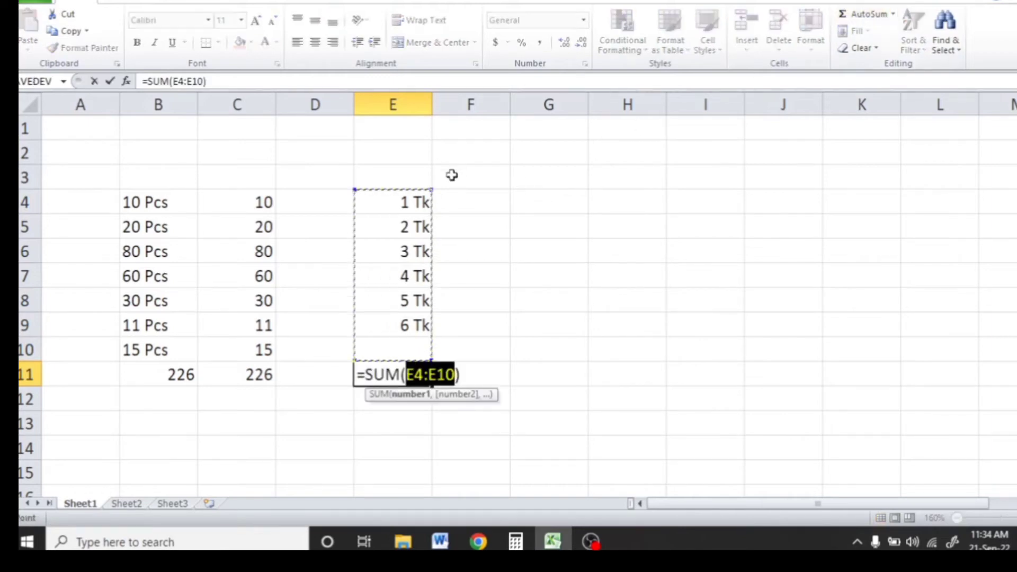
{"action": "key", "text": "Return"}
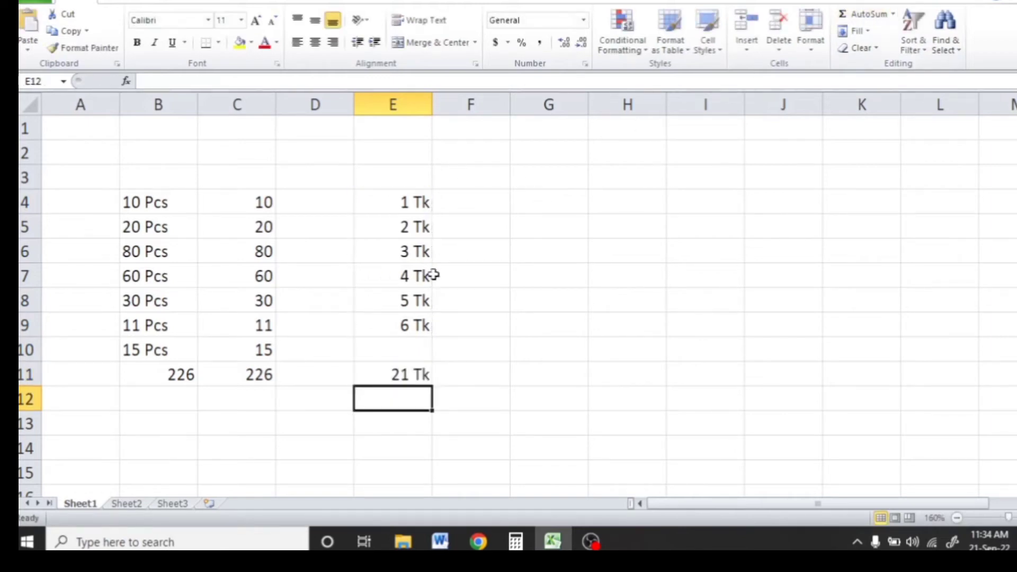
{"action": "left_click", "coordinate": [420, 377]}
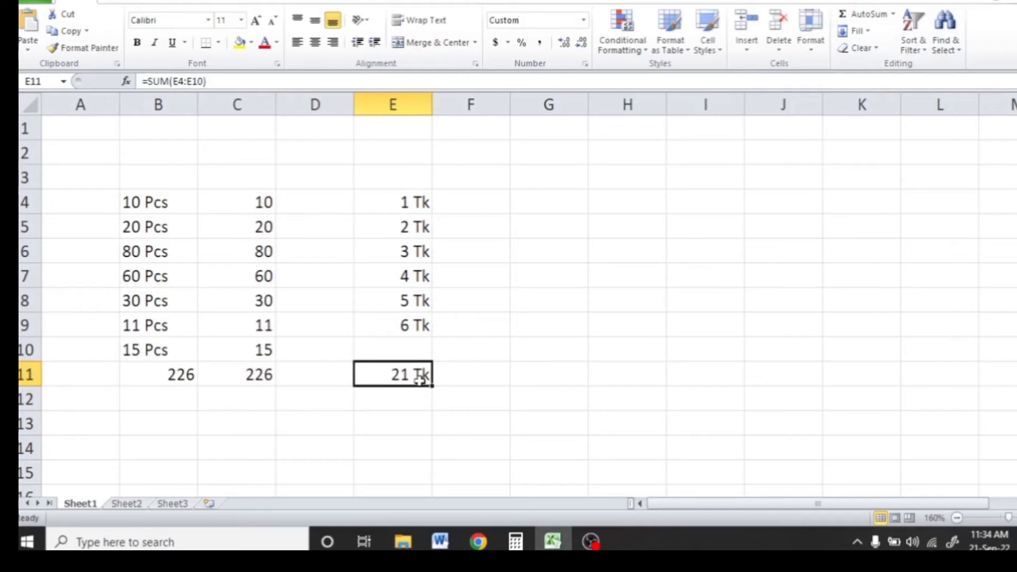
{"action": "left_click", "coordinate": [409, 203]}
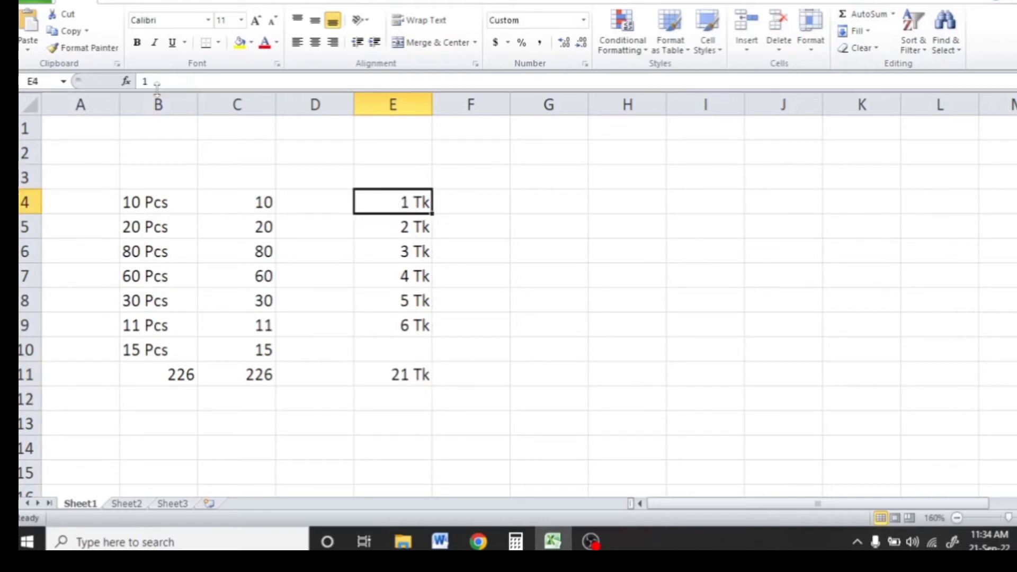
Step: Check the underlying value in E4, and clear the Tk example data from E3:F11
{"action": "double_click", "coordinate": [139, 81]}
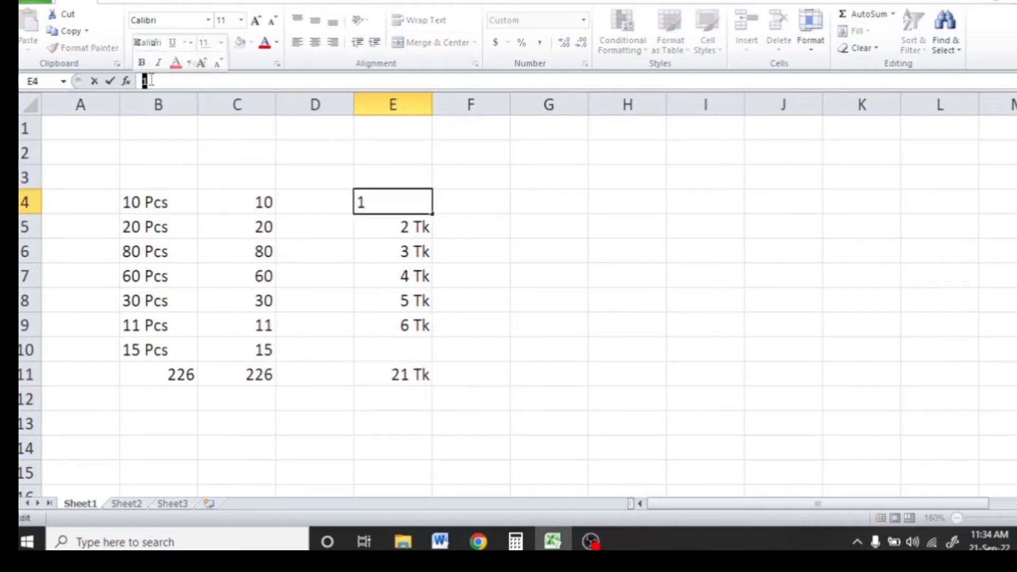
{"action": "left_click", "coordinate": [360, 220]}
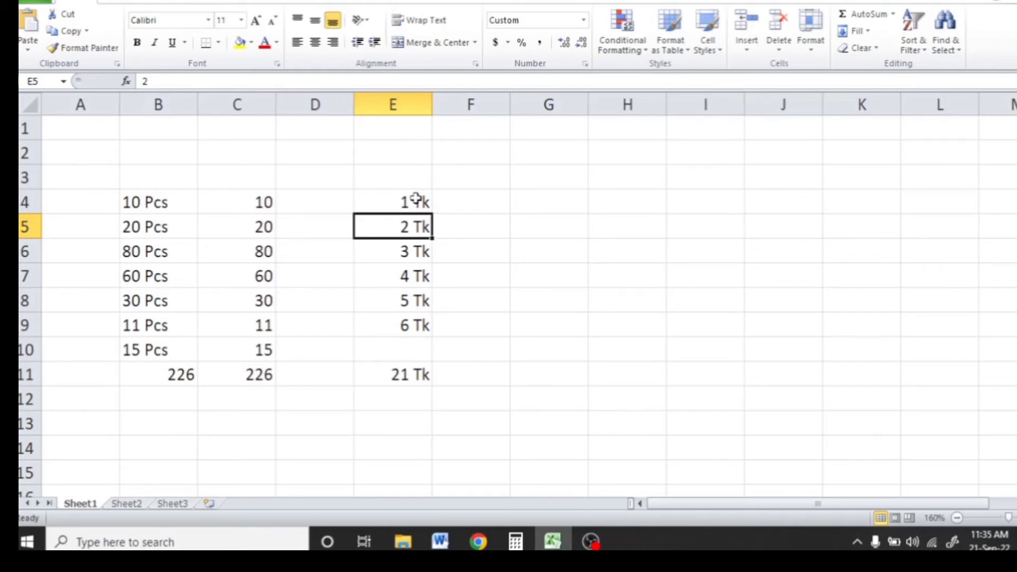
{"action": "left_click_drag", "start_coordinate": [399, 175], "coordinate": [437, 371]}
{"action": "key", "text": "Delete"}
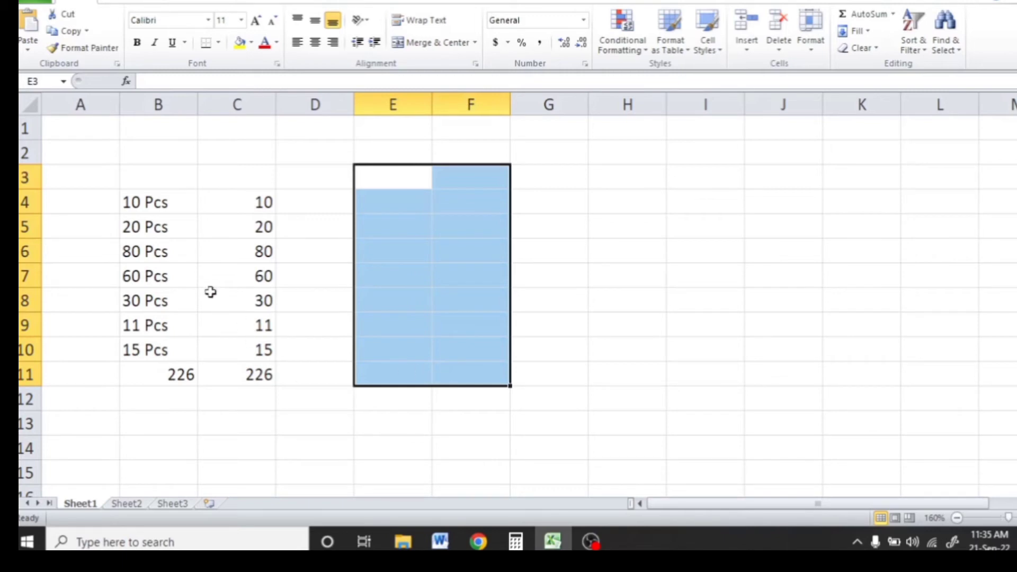
Step: Clear the totals in B11:C11 below the Pcs list and the plain number list
{"action": "left_click", "coordinate": [157, 198]}
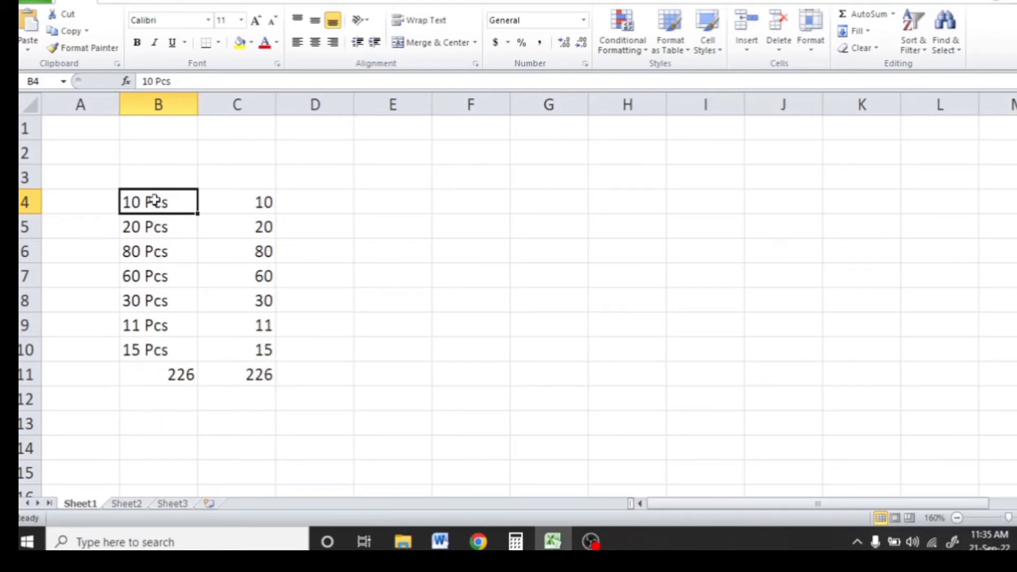
{"action": "scroll", "coordinate": [177, 244], "scroll_direction": "up", "scroll_amount": 2, "text": "ctrl"}
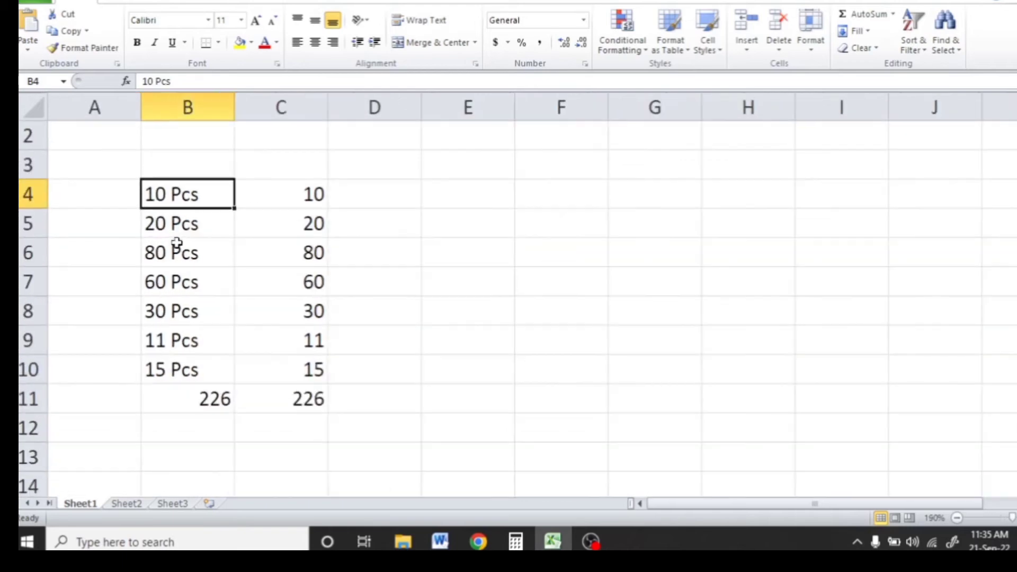
{"action": "left_click_drag", "start_coordinate": [182, 199], "coordinate": [248, 399]}
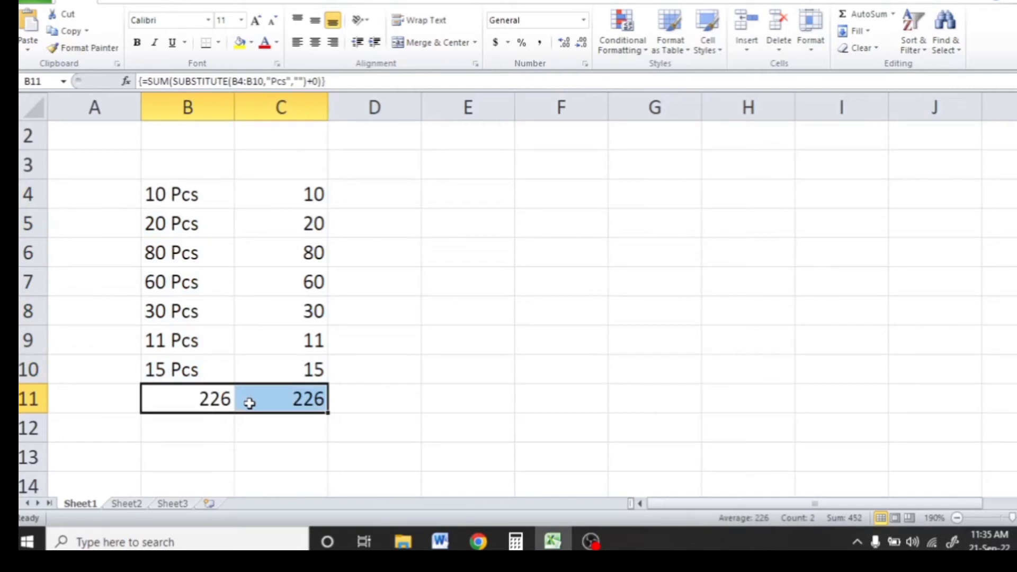
{"action": "key", "text": "Delete"}
{"action": "left_click", "coordinate": [244, 450]}
Step: Start a SUM formula in B11 with a nested SUBSTITUTE function on the range B4:B10
{"action": "left_click", "coordinate": [198, 404]}
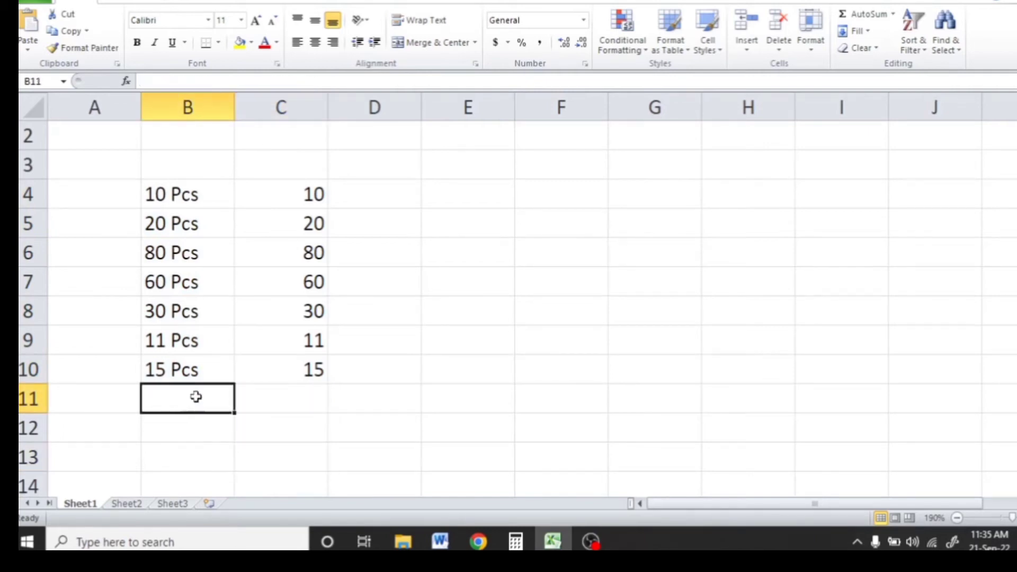
{"action": "type", "text": "="}
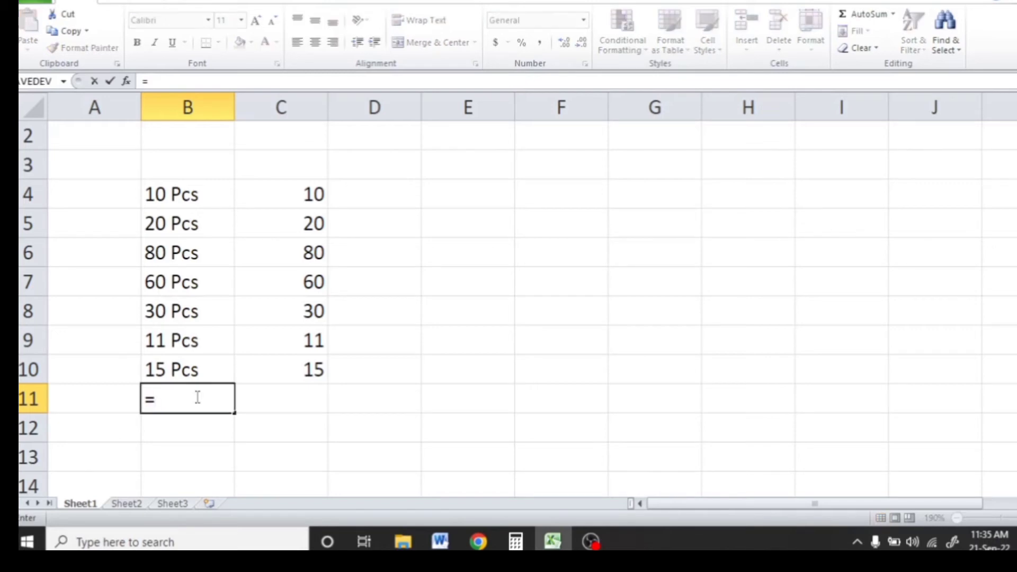
{"action": "type", "text": "S"}
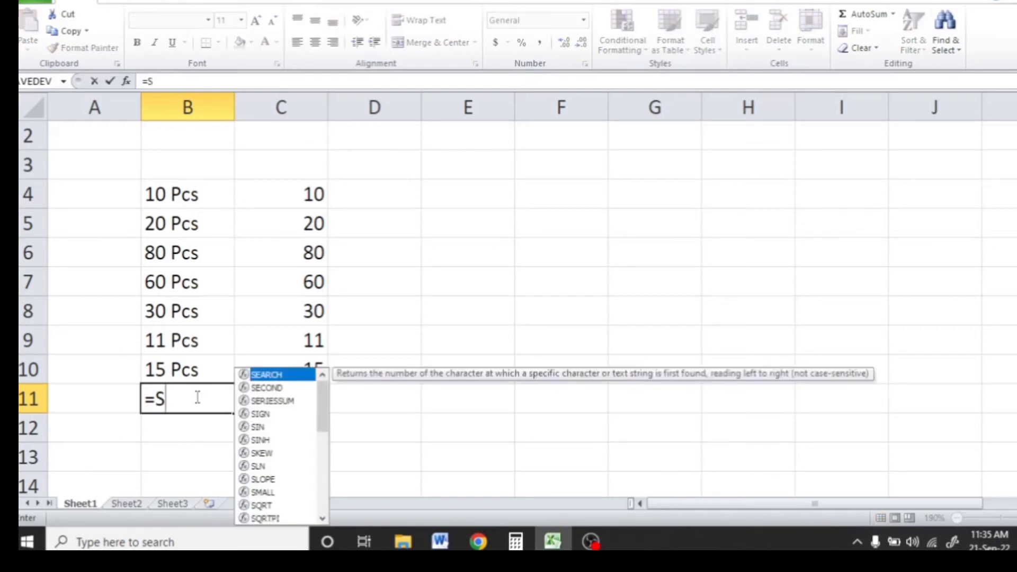
{"action": "type", "text": "um("}
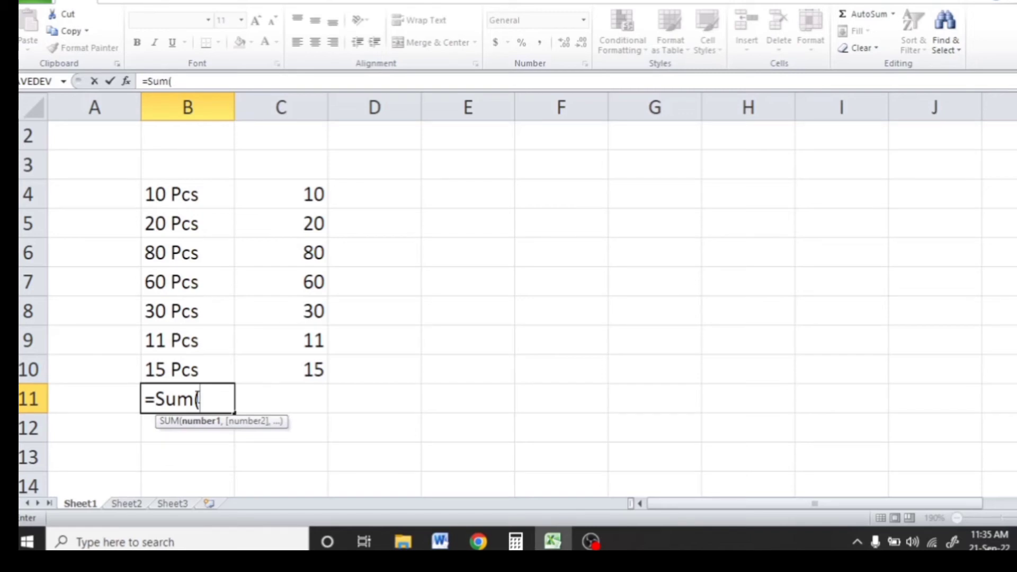
{"action": "type", "text": "Su"}
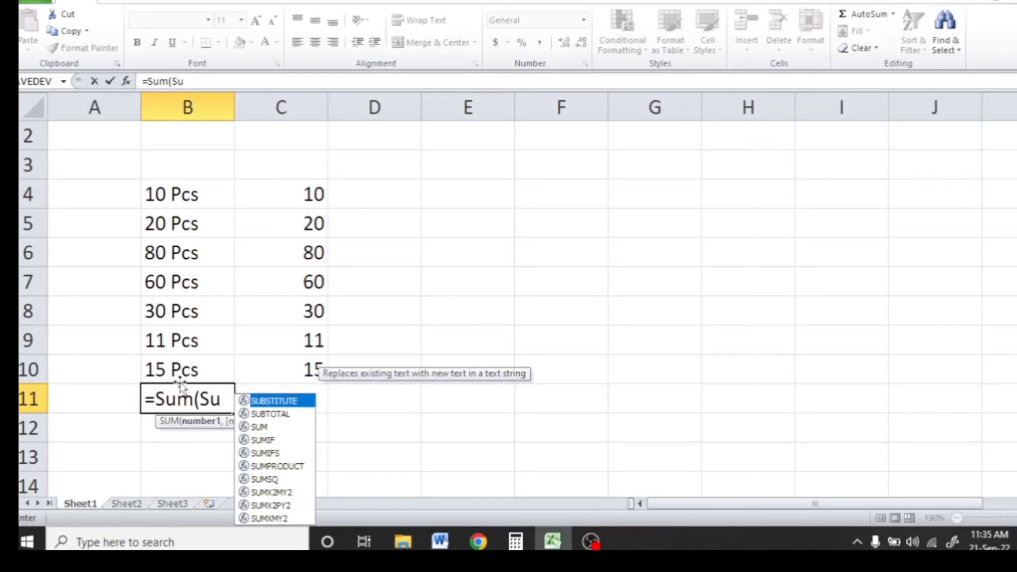
{"action": "key", "text": "Tab"}
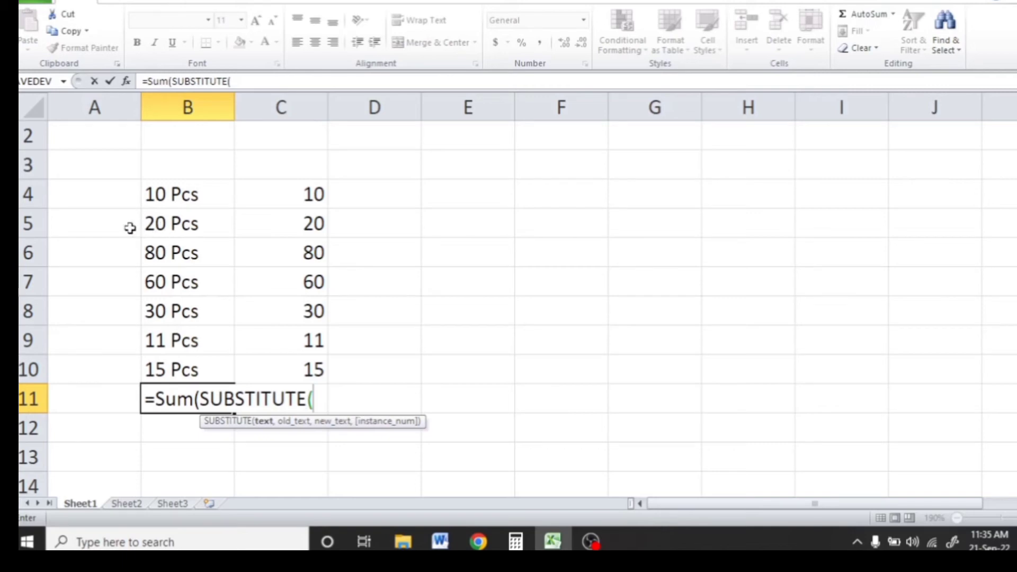
{"action": "left_click_drag", "start_coordinate": [168, 199], "coordinate": [186, 370]}
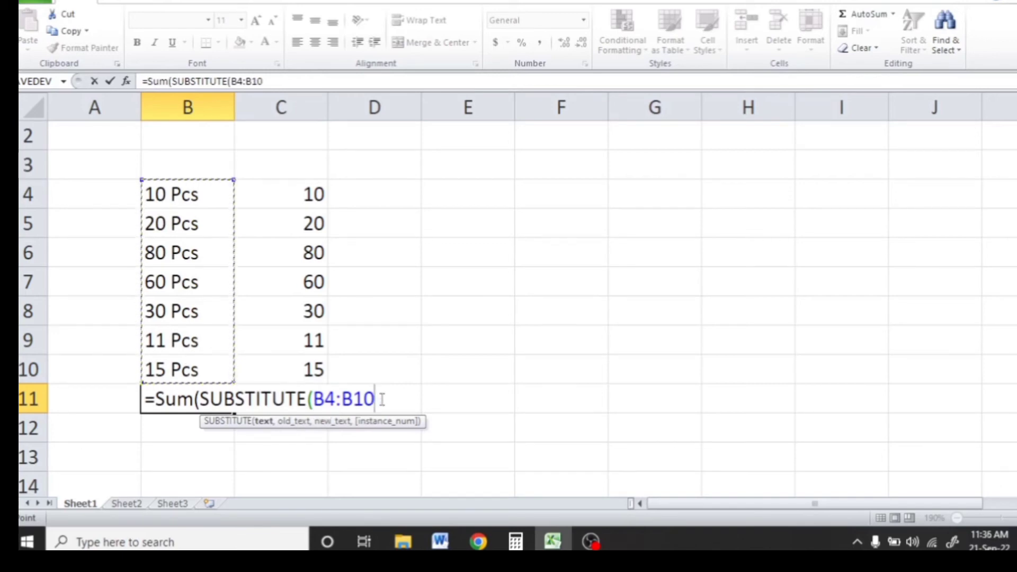
Step: Complete the B11 formula as =Sum(SUBSTITUTE(B4:B10,"Pcs","")+0) and enter it as an ordinary formula
{"action": "type", "text": ","}
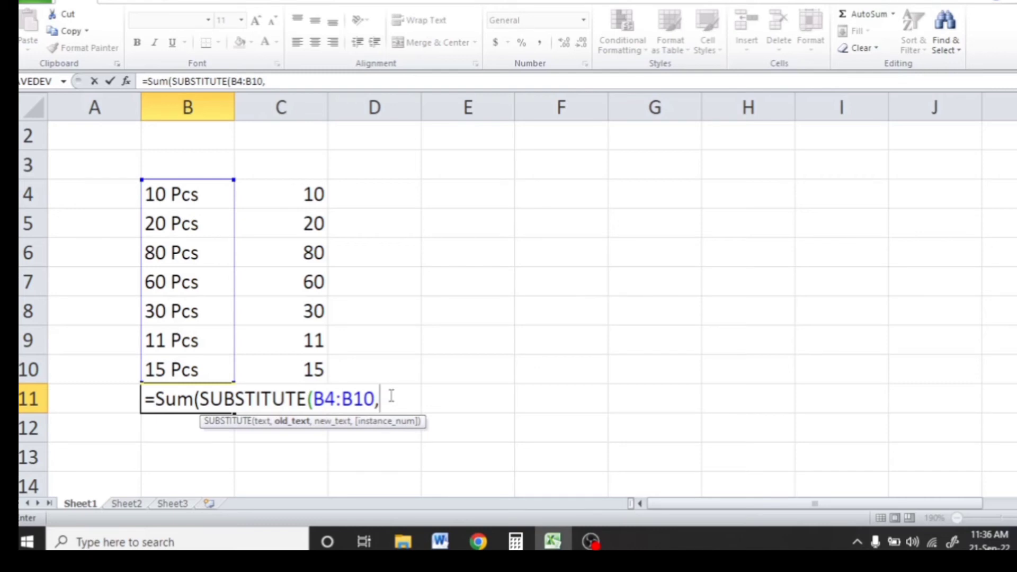
{"action": "type", "text": "\""}
{"action": "type", "text": "Pcs"}
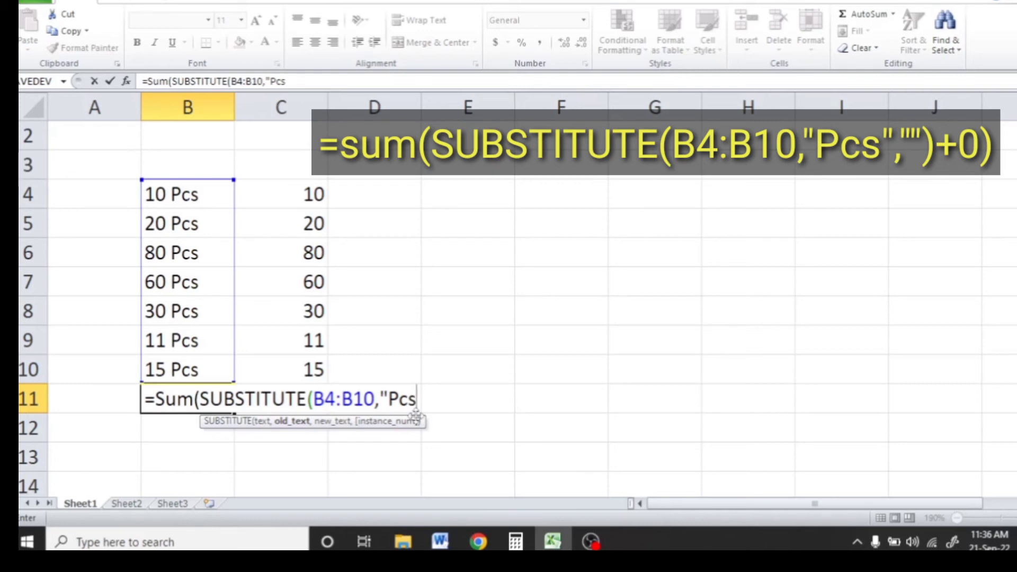
{"action": "type", "text": "\","}
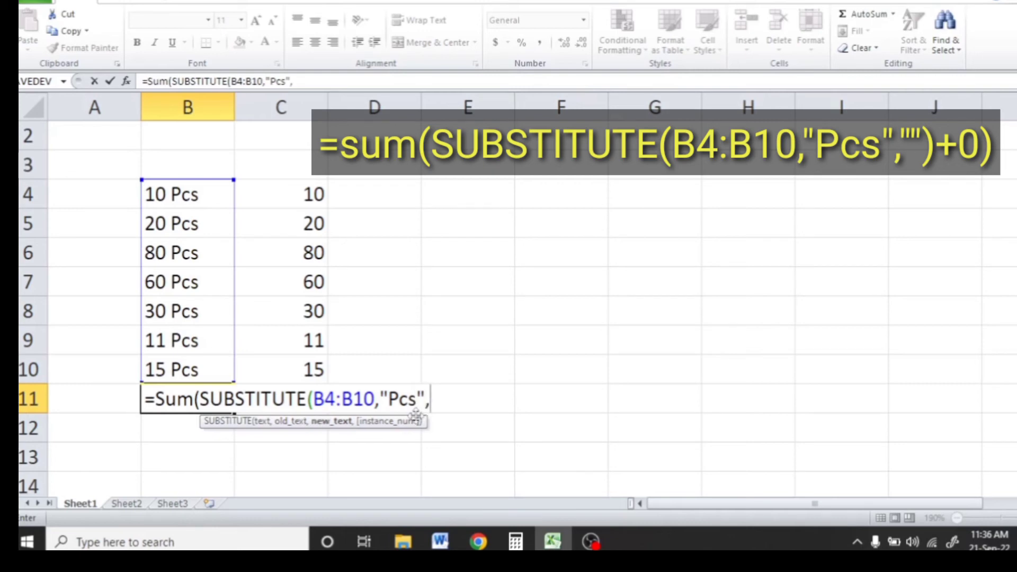
{"action": "type", "text": "\"\""}
{"action": "type", "text": ")"}
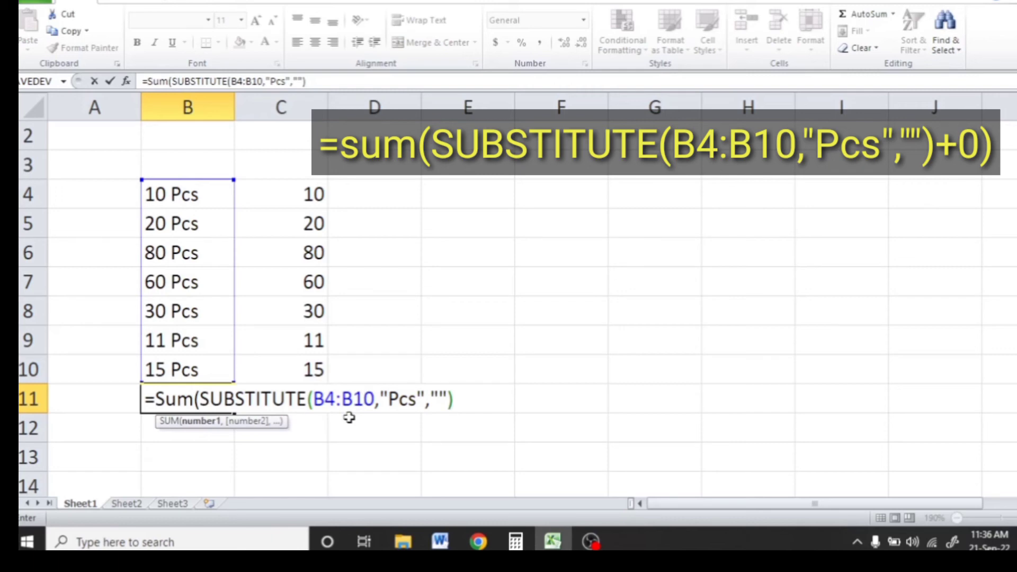
{"action": "type", "text": "+0)"}
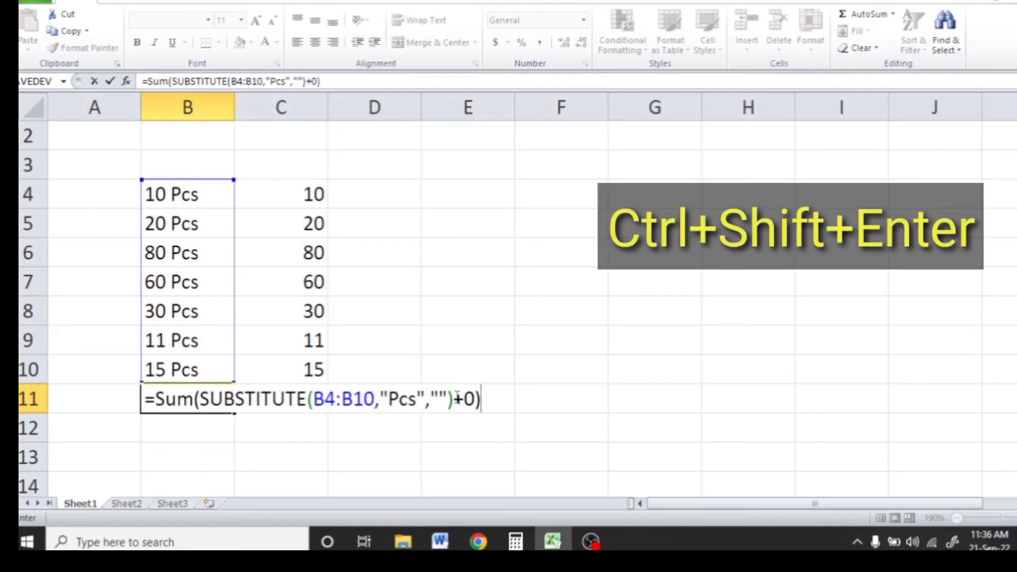
{"action": "key", "text": "Return"}
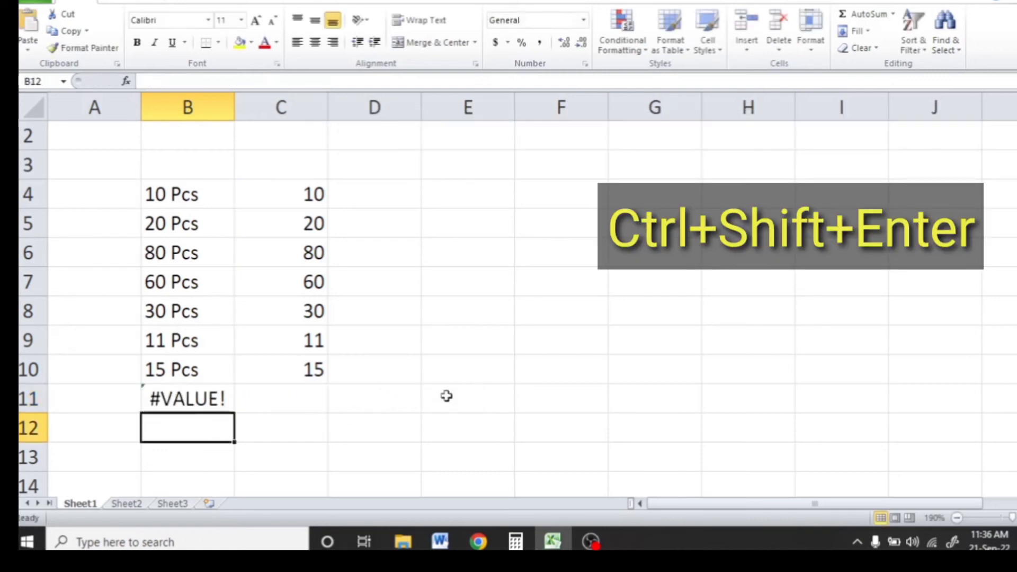
Step: Reopen the SUM(SUBSTITUTE) formula in B11 and re-enter it as an array formula
{"action": "left_click", "coordinate": [204, 398]}
{"action": "double_click", "coordinate": [203, 398]}
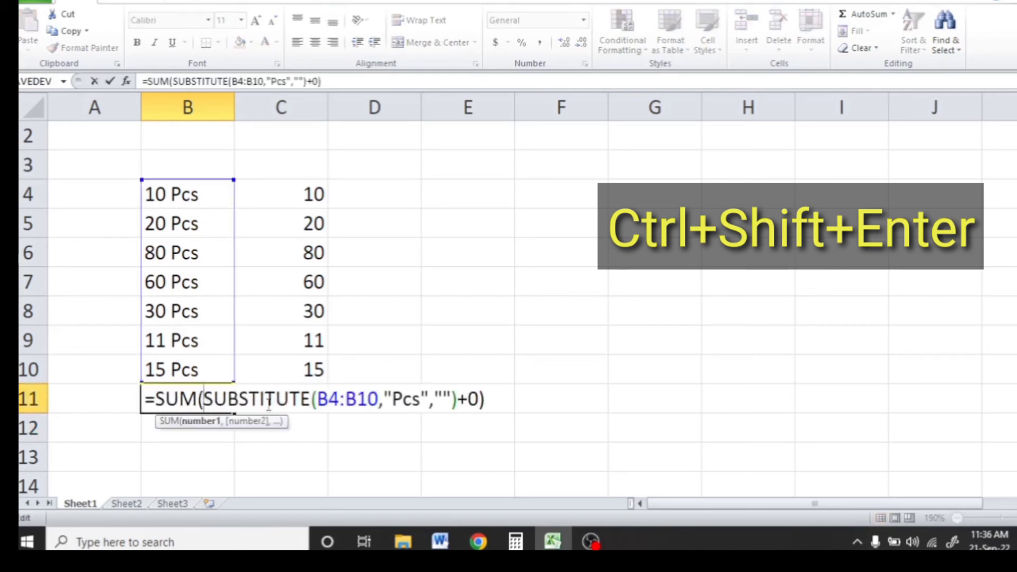
{"action": "left_click", "coordinate": [488, 398]}
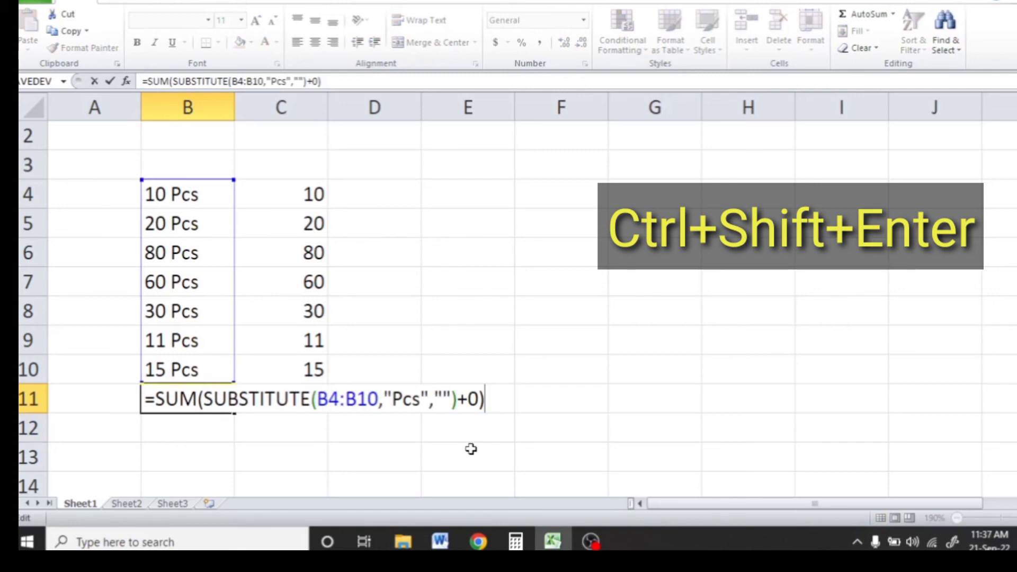
{"action": "key", "text": "ctrl+shift+Return"}
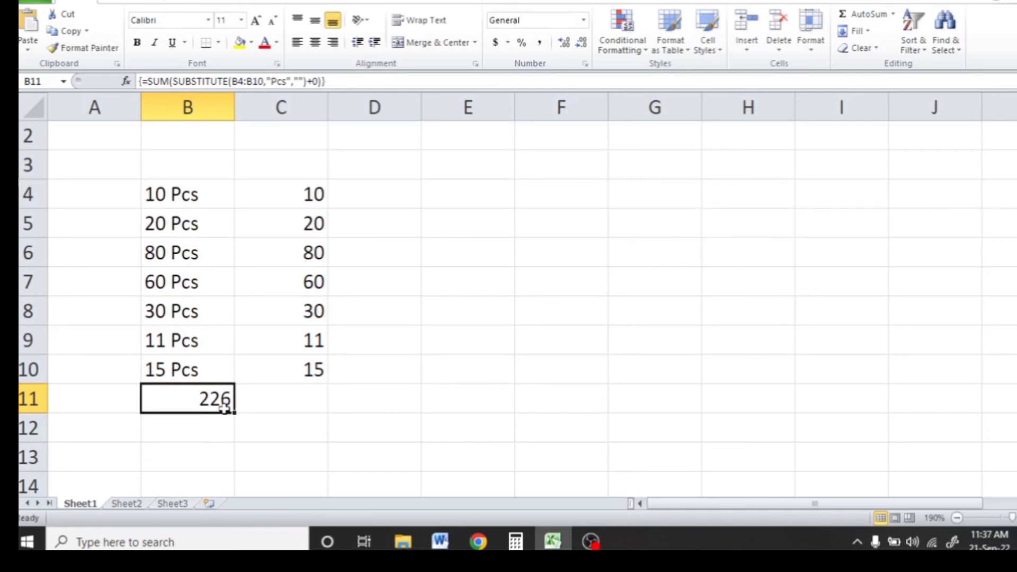
Step: Review the Pcs entries in B4:B10 and the array formula in B11
{"action": "left_click", "coordinate": [347, 371]}
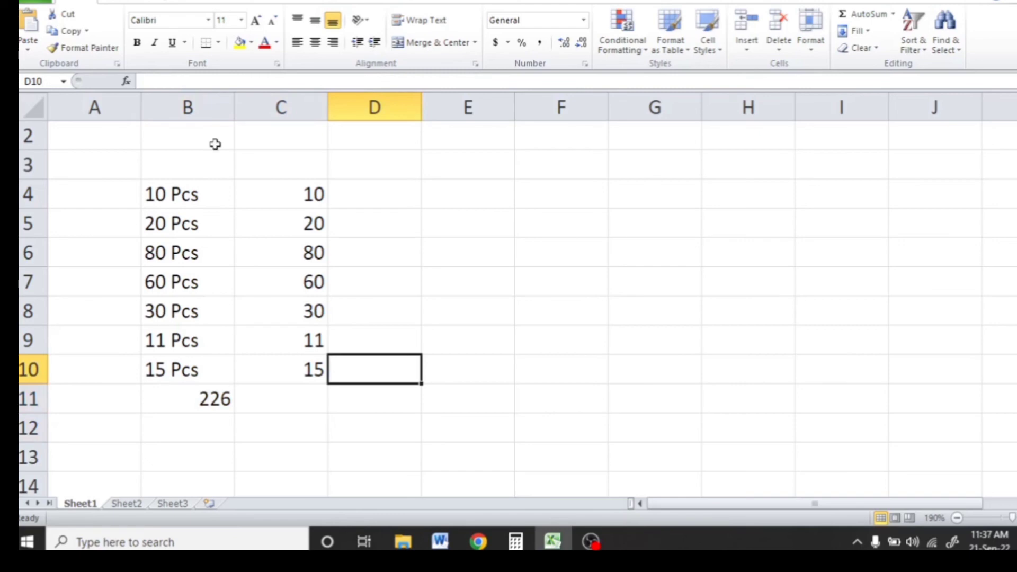
{"action": "left_click_drag", "start_coordinate": [203, 192], "coordinate": [183, 369]}
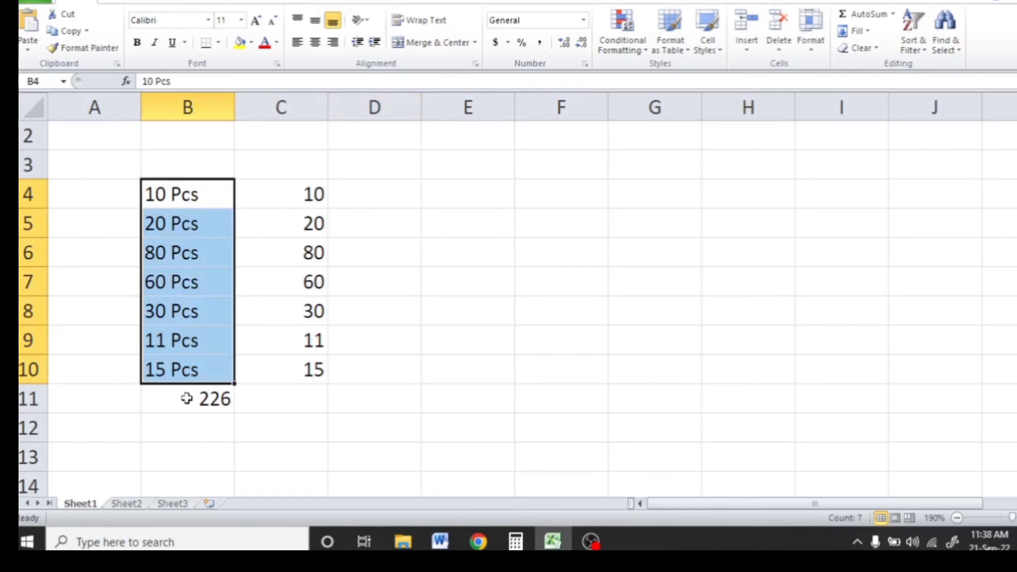
{"action": "left_click", "coordinate": [187, 398]}
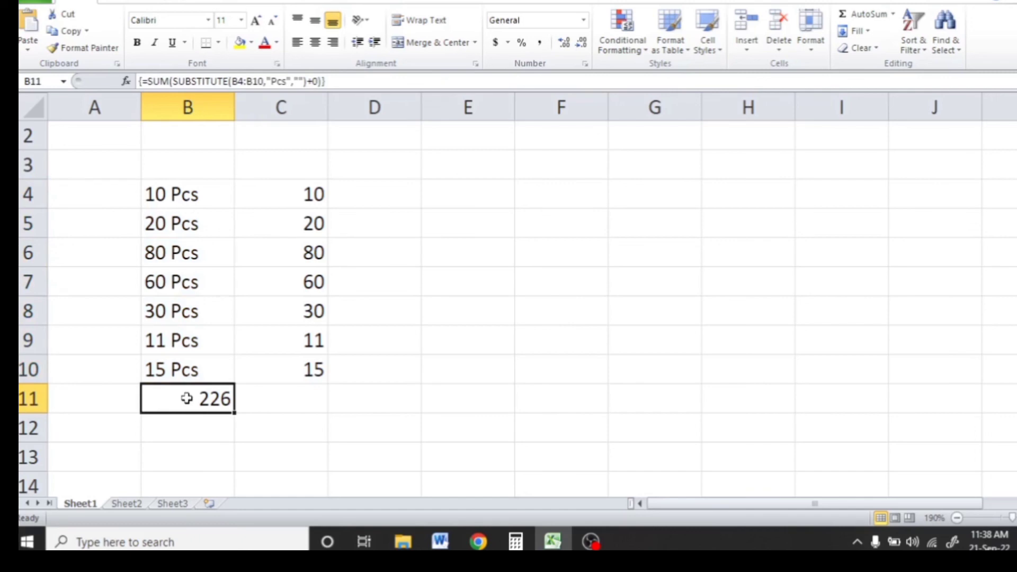
{"action": "left_click", "coordinate": [255, 398]}
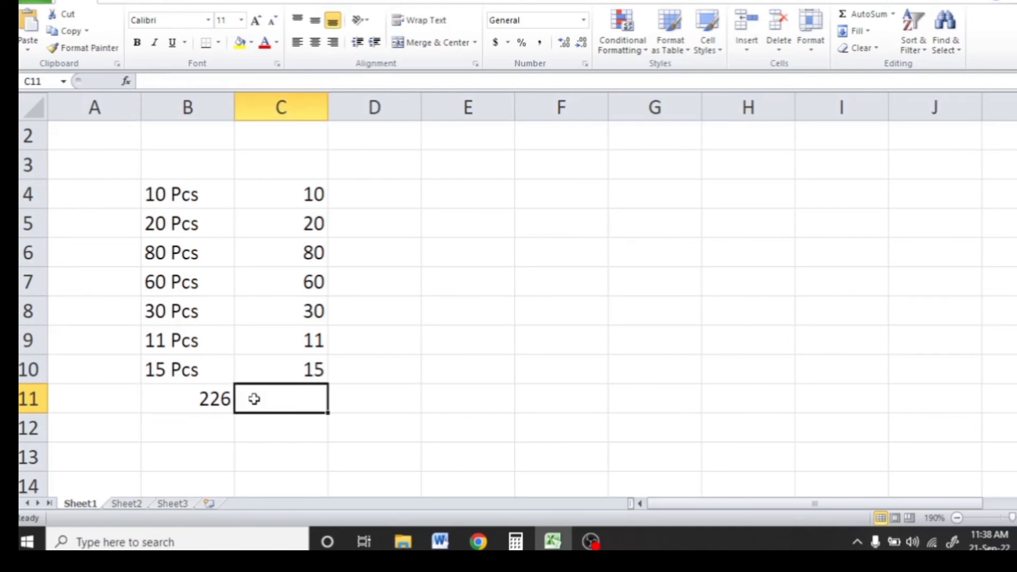
{"action": "left_click", "coordinate": [207, 431]}
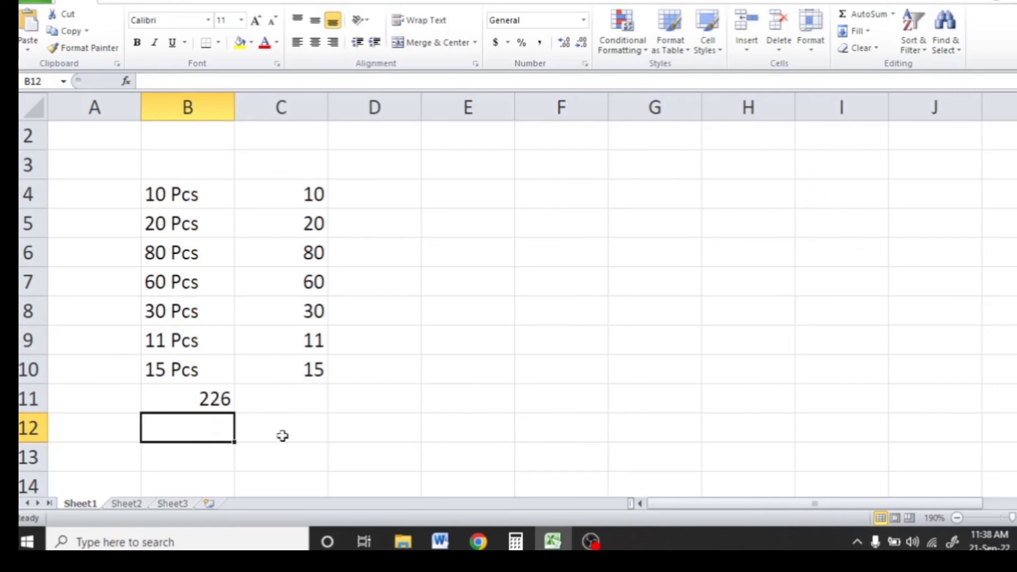
{"action": "left_click", "coordinate": [248, 434]}
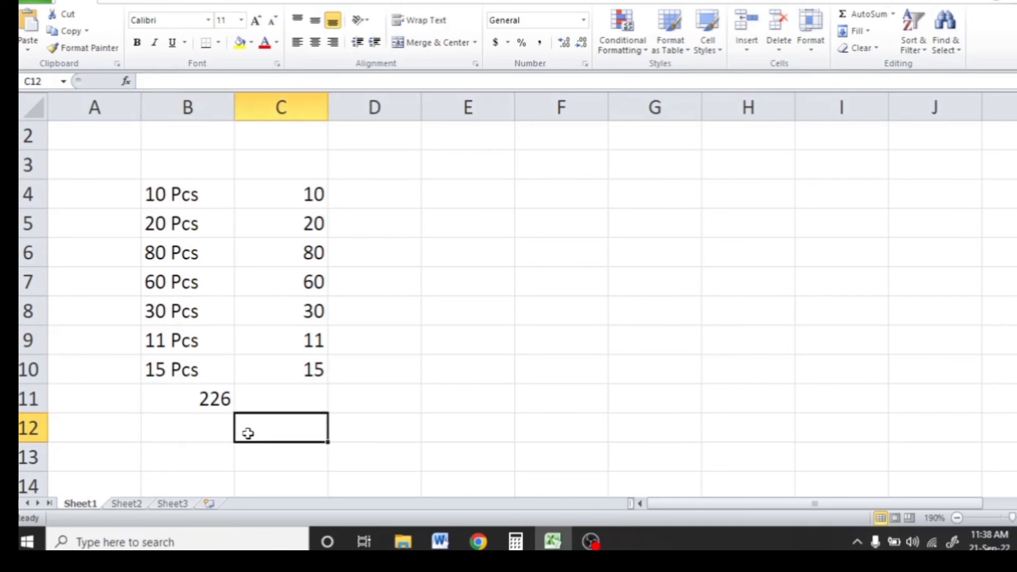